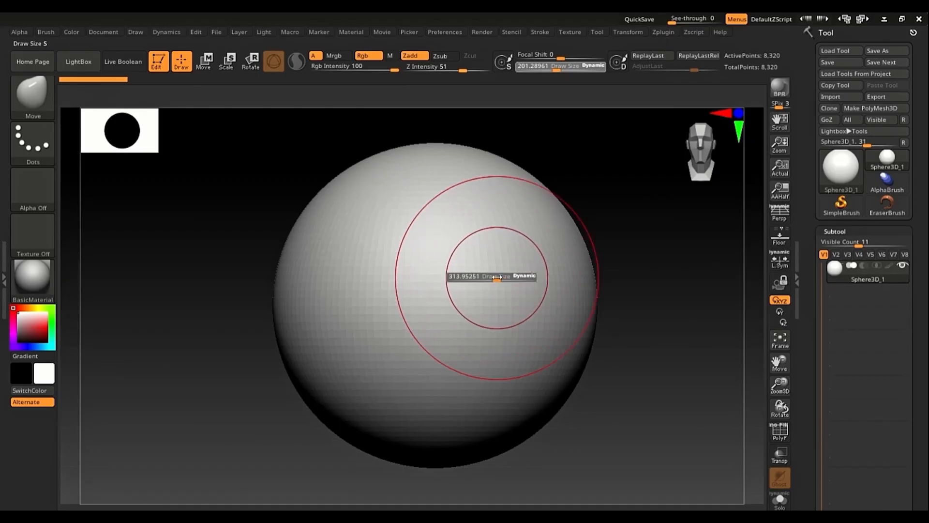
Convert the primitive sphere into a PolyMesh3D so that it can be sculpted.
click(521, 258)
click(400, 368)
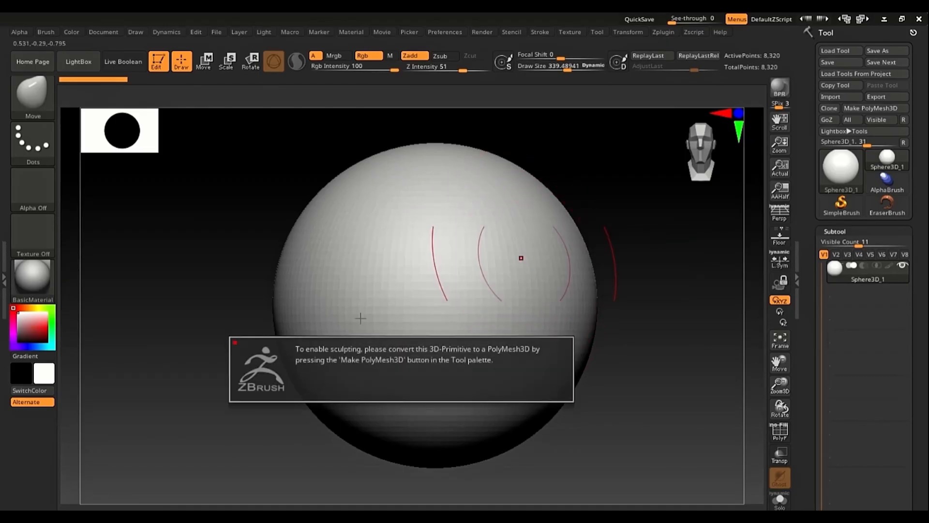
click(441, 312)
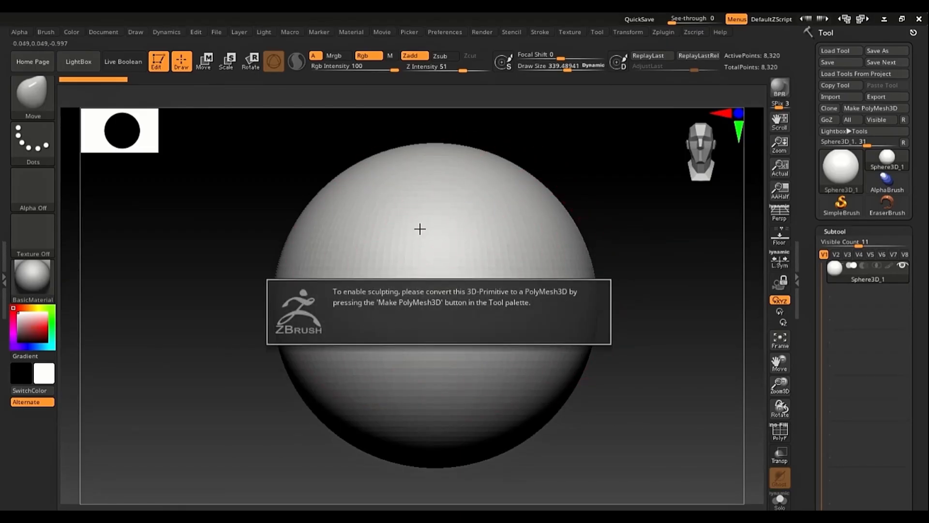
click(361, 345)
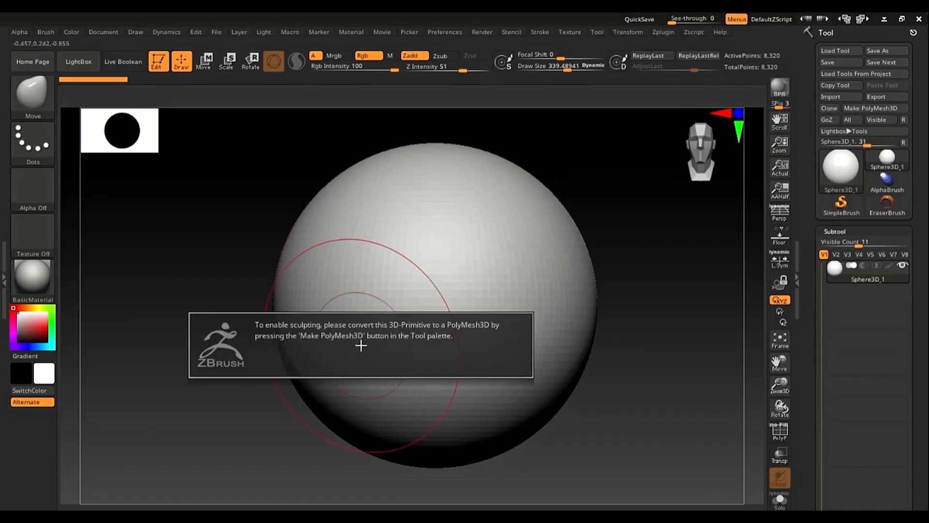
click(878, 109)
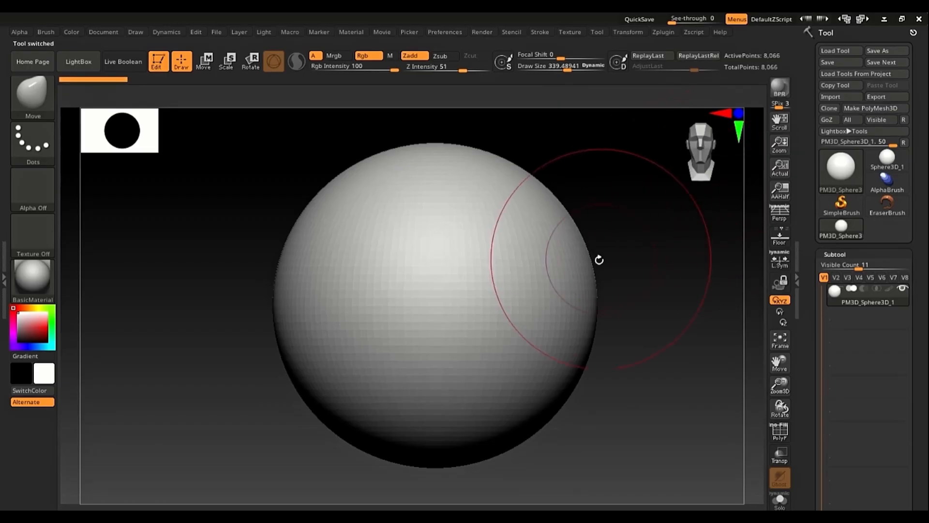
Pull a bulge out of the sphere's right side with the Move brush and undo it.
drag(572, 264, 634, 260)
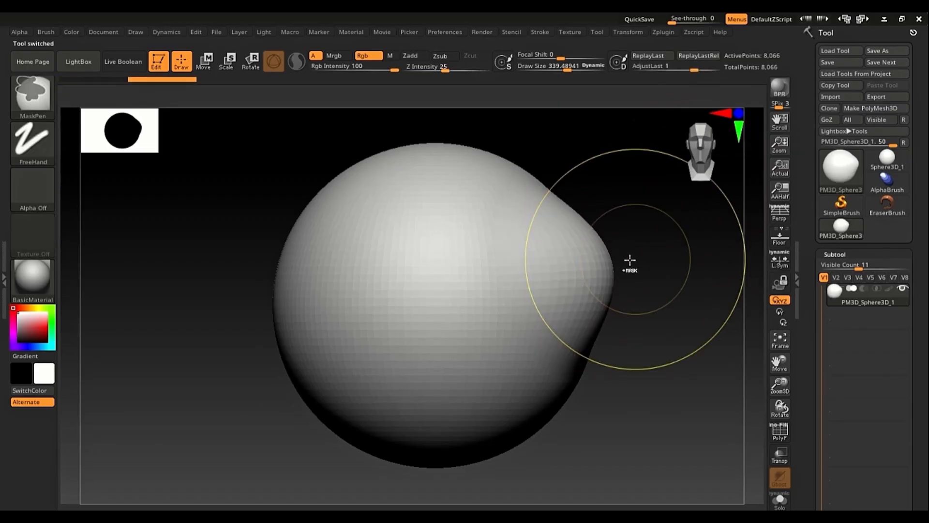
key(ctrl+z)
alt+right_drag(550, 272, 495, 286)
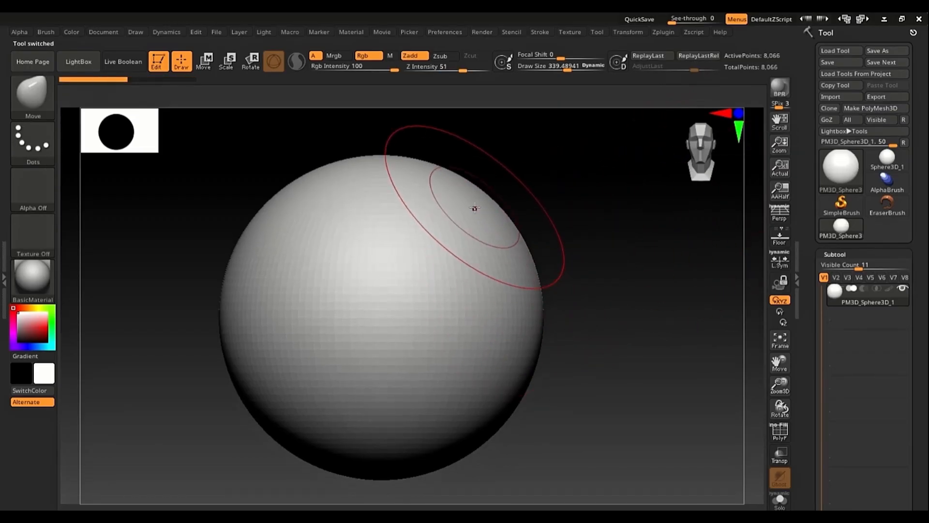
Reduce the Draw Size to about 266 and pull two ear-like protrusions from the sphere's upper right and upper left.
key(s)
mouse_move(477, 208)
mouse_down()
mouse_move(579, 173)
mouse_move(637, 130)
mouse_up()
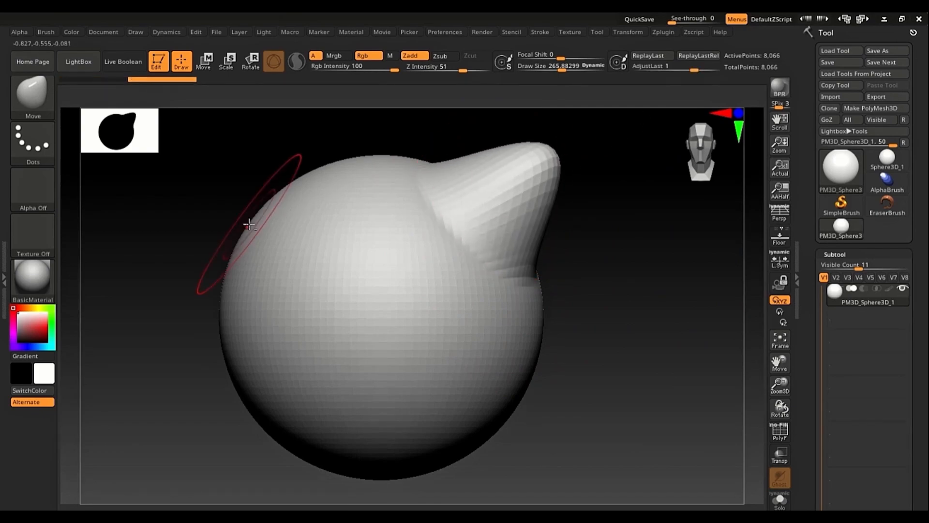
drag(273, 252, 174, 175)
Set the Draw Size to about 289 and pull two more protrusions from the sphere's lower right and lower left.
key(s)
drag(440, 375, 442, 375)
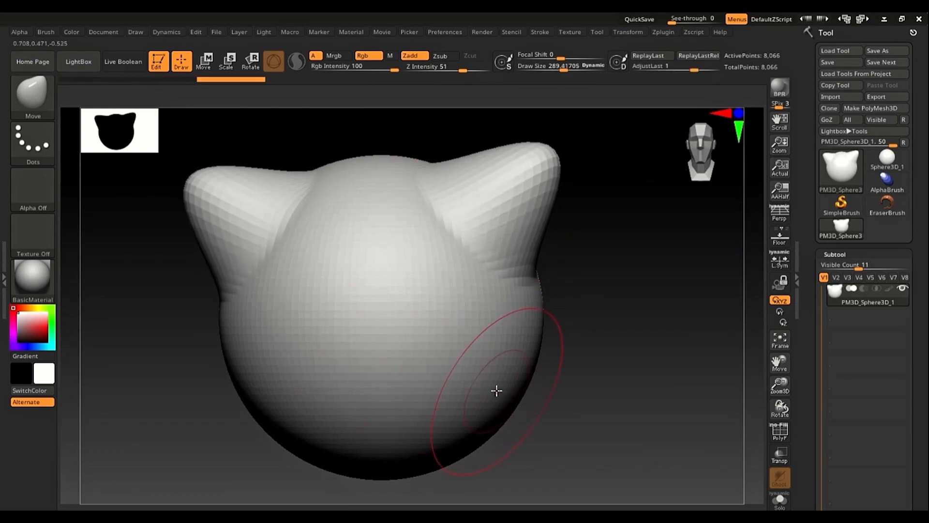
drag(518, 394, 628, 465)
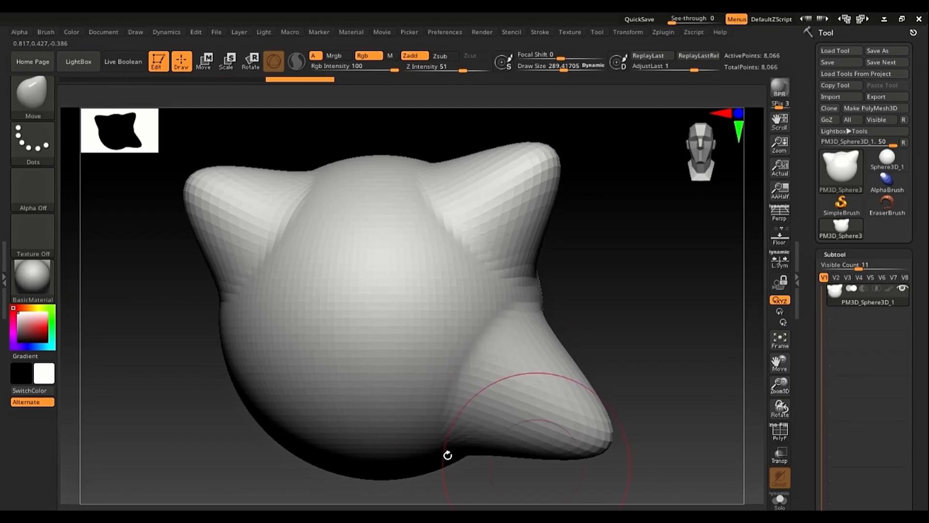
drag(287, 382, 115, 478)
mouse_move(162, 476)
mouse_down()
mouse_move(231, 484)
mouse_move(217, 437)
mouse_move(288, 387)
mouse_up()
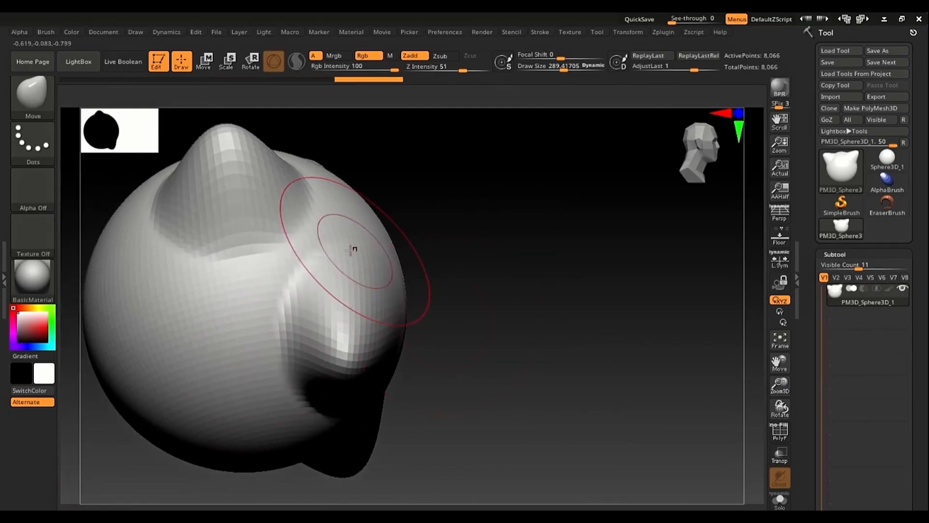
Inspect the pulled protrusions from the side and front, and undo all the Move brush strokes on the sphere.
drag(420, 295, 420, 371)
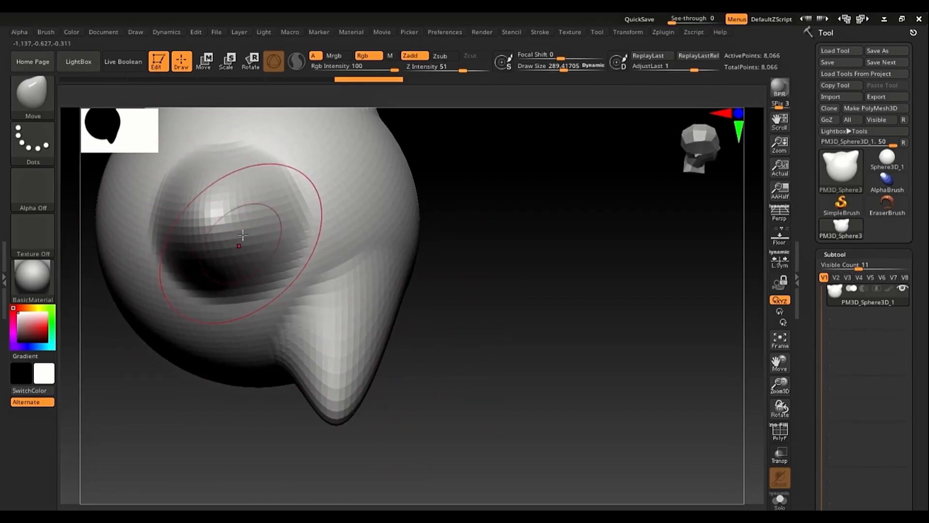
drag(445, 265, 392, 315)
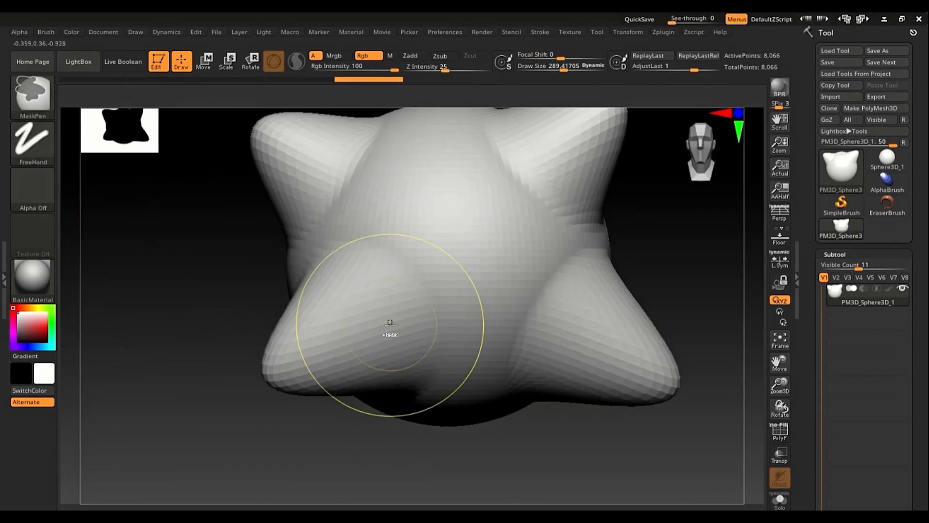
ctrl+right_drag(390, 328, 388, 340)
key(ctrl+z)
key(ctrl+z)
key(ctrl+z)
key(ctrl+z)
key(ctrl+z)
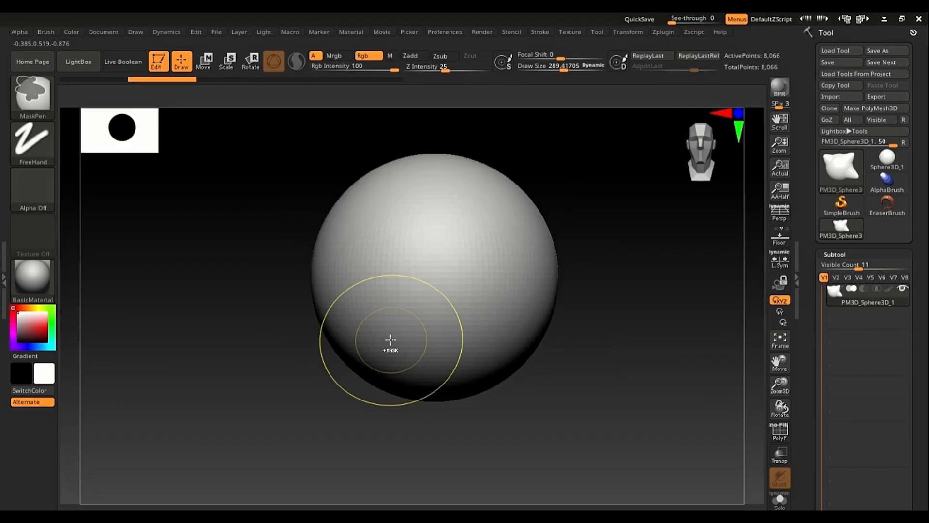
key(ctrl+z)
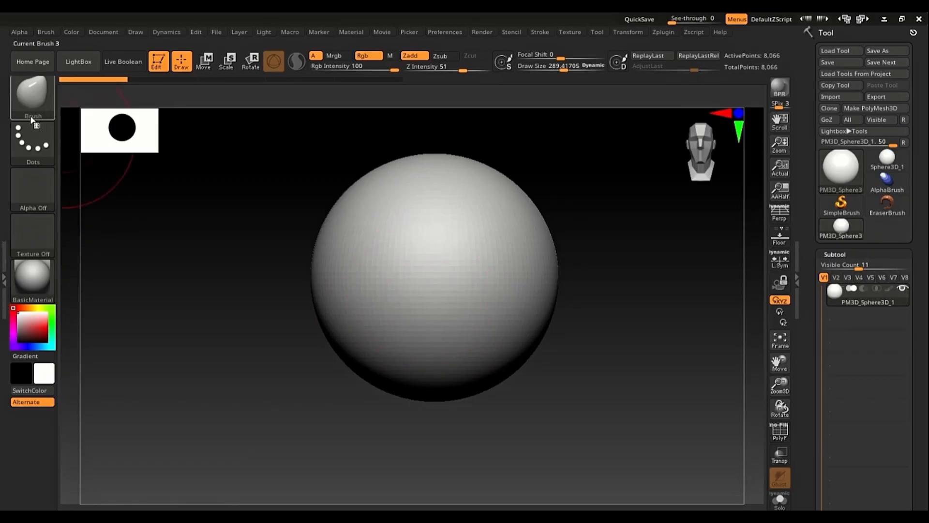
Switch to the DamStandard brush and from it to the Move Topological brush.
key(b)
key(d)
key(s)
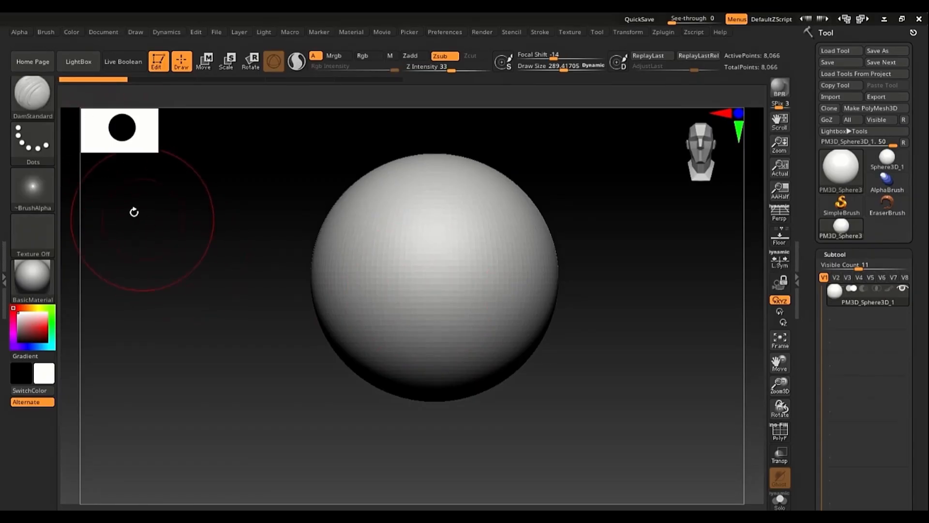
key(b)
key(m)
key(t)
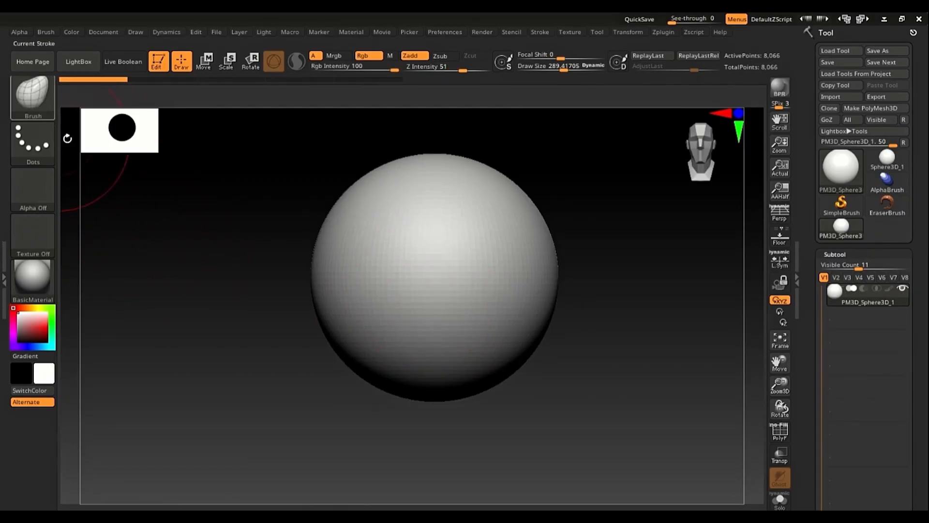
key(shift)
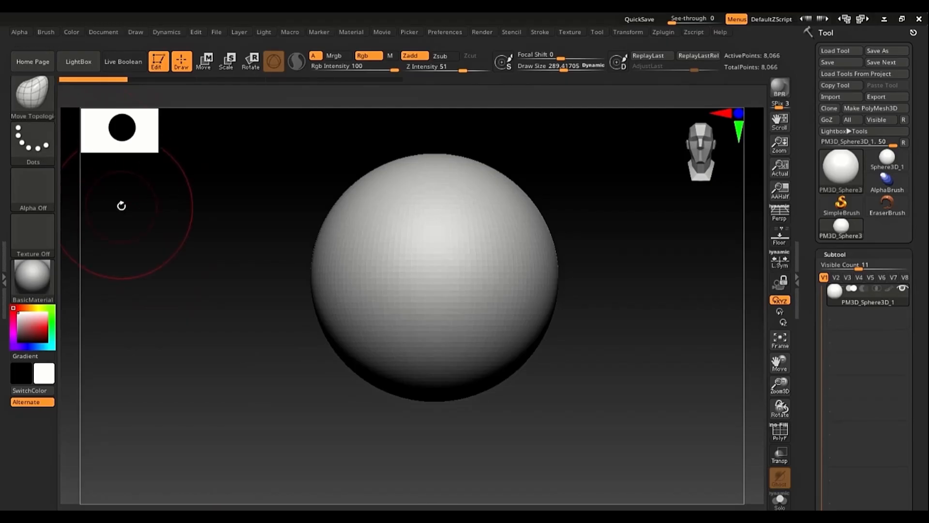
Switch to the DamStandard brush and reduce its Draw Size to about 124.
key(b)
key(d)
key(s)
mouse_move(365, 273)
ctrl+right_down()
mouse_move(368, 303)
mouse_move(380, 315)
ctrl+right_up()
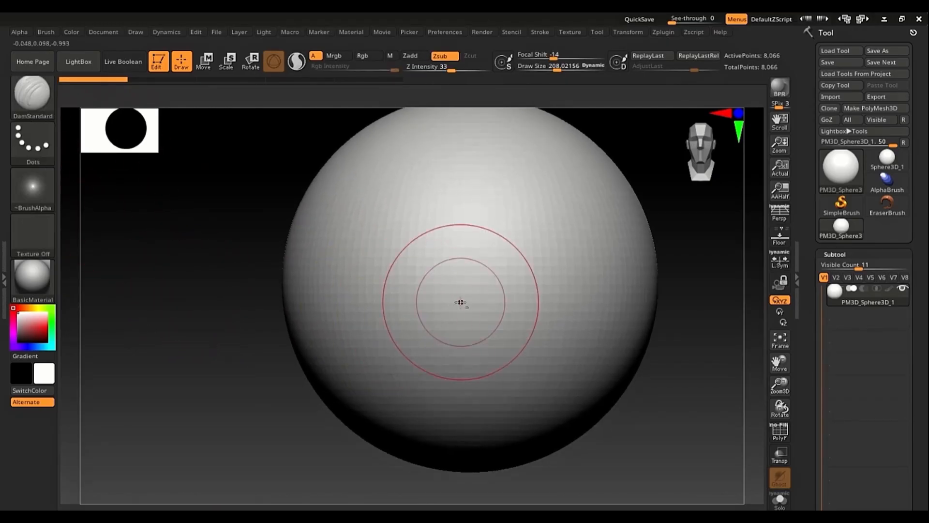
alt+right_drag(455, 306, 360, 363)
key(s)
drag(394, 332, 383, 332)
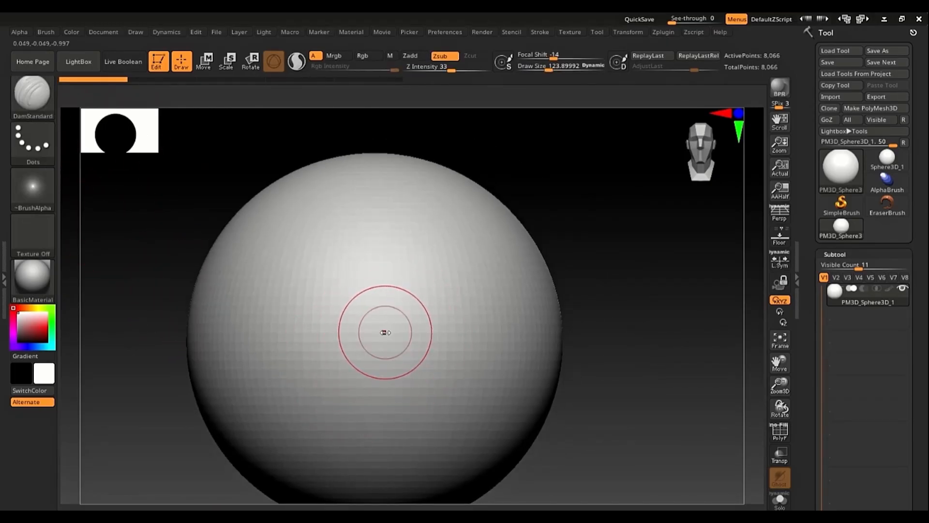
Carve two diagonal DamStandard grooves across the low-resolution sphere and undo both.
drag(435, 219, 312, 425)
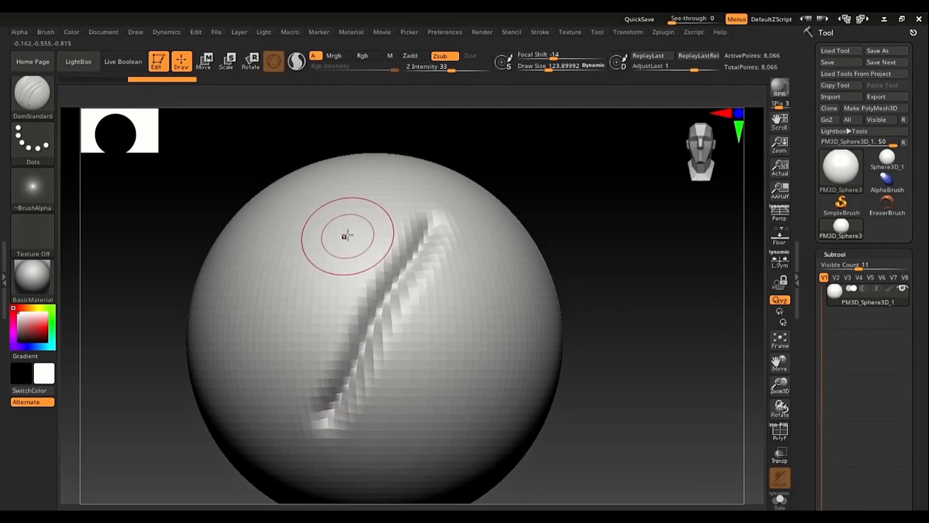
drag(364, 202, 257, 356)
key(ctrl+z)
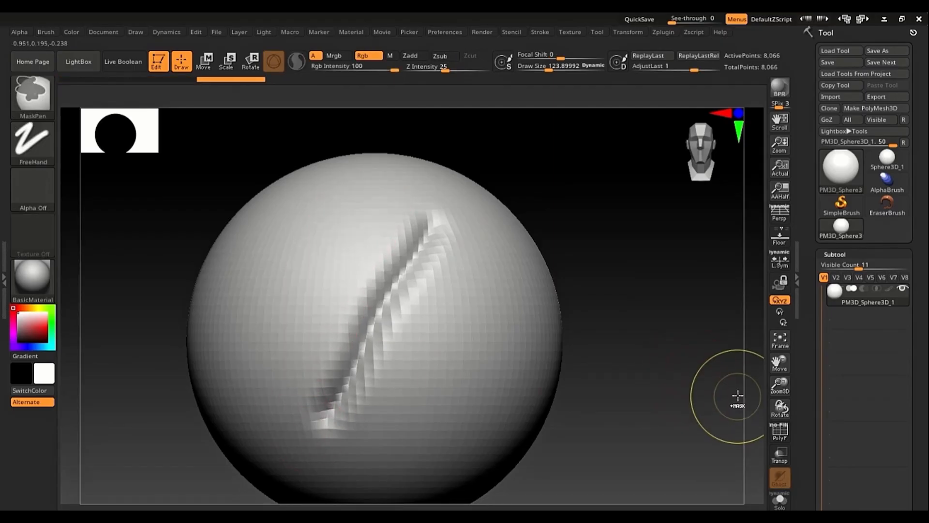
key(ctrl+z)
Divide the sphere's geometry twice to reach subdivision level 3.
drag(808, 405, 804, 273)
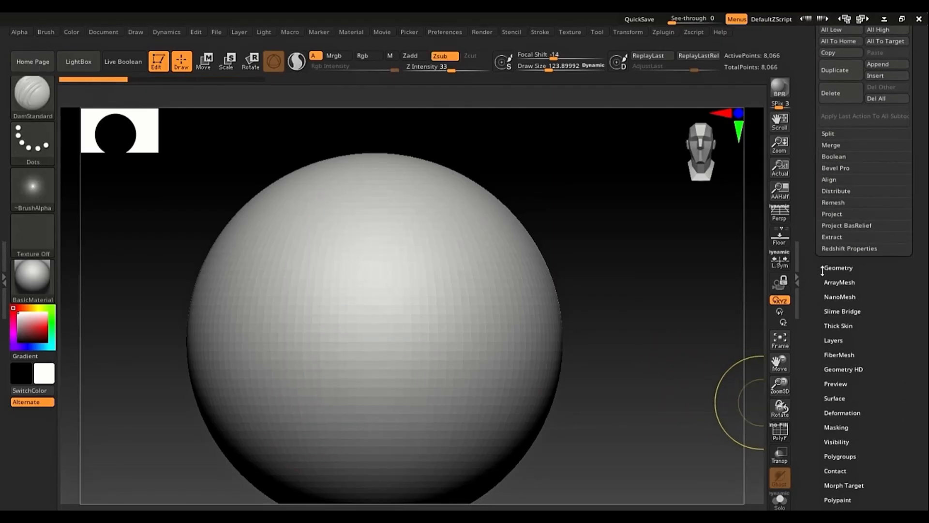
click(832, 267)
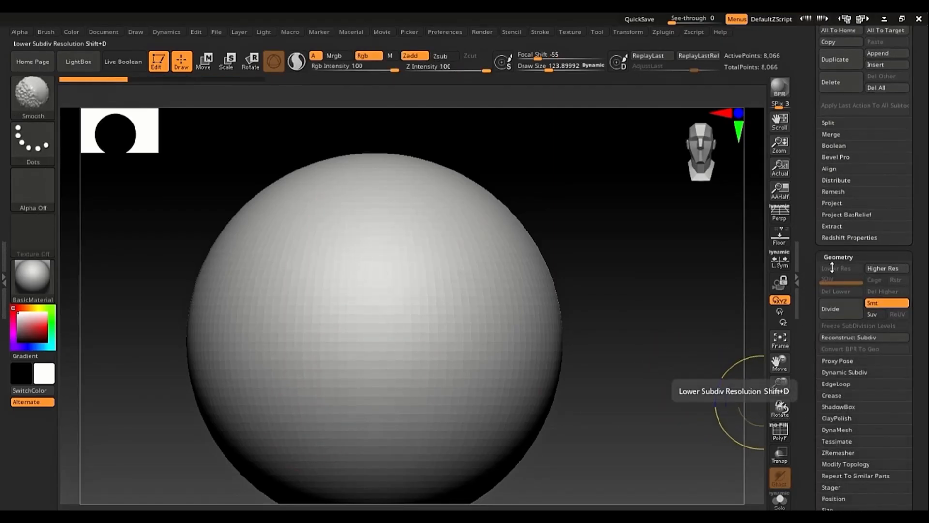
click(832, 310)
click(831, 310)
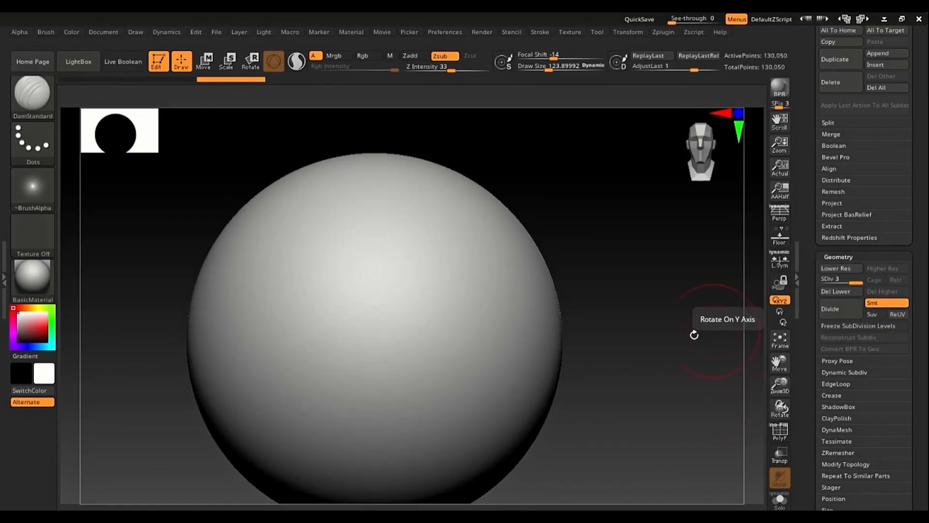
Frame the sphere and carve two long diagonal DamStandard grooves across the front of the subdivided mesh.
key(f)
mouse_move(534, 194)
mouse_down()
mouse_move(471, 288)
mouse_move(436, 368)
mouse_move(382, 418)
mouse_up()
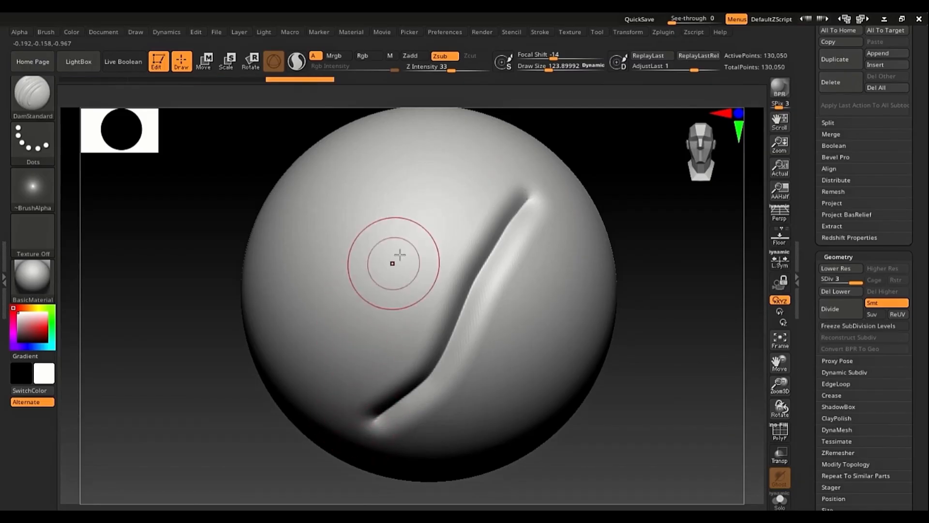
mouse_move(468, 150)
mouse_down()
mouse_move(393, 213)
mouse_move(314, 378)
mouse_up()
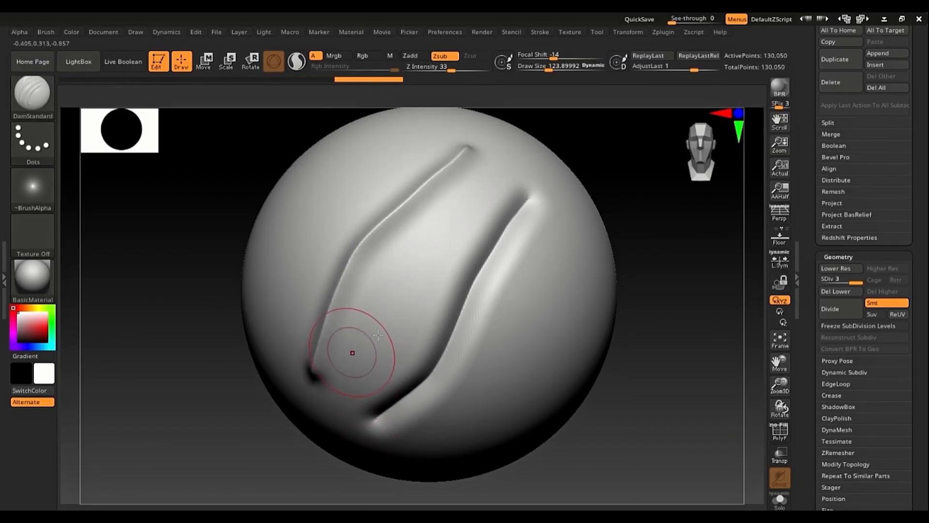
Enlarge the Draw Size to about 243 and soften both diagonal grooves with the Smooth brush.
key(s)
drag(399, 318, 411, 317)
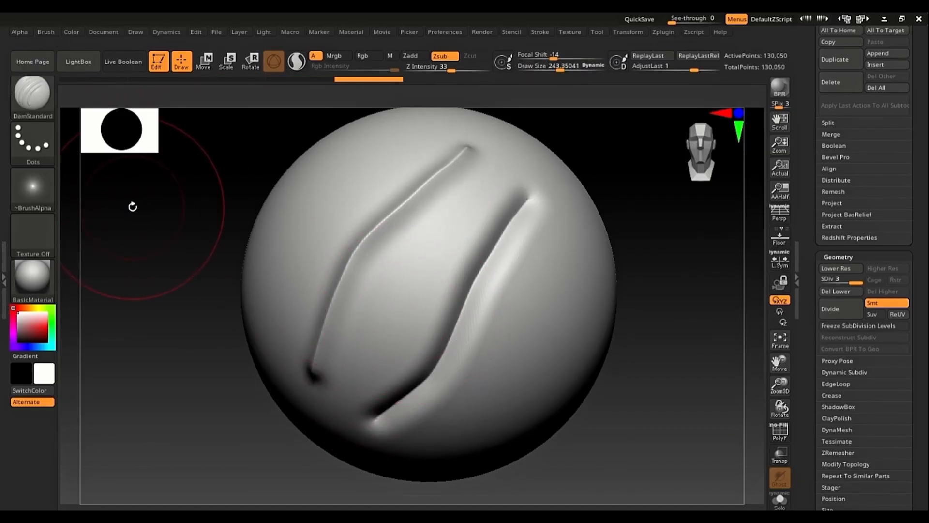
key(shift)
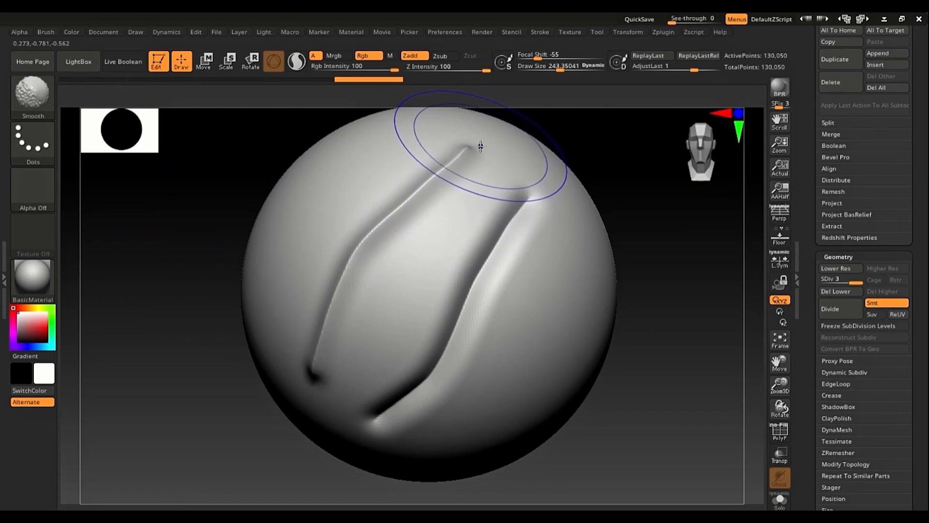
mouse_move(481, 146)
shift+mouse_down()
mouse_move(402, 206)
mouse_move(366, 257)
shift+mouse_up()
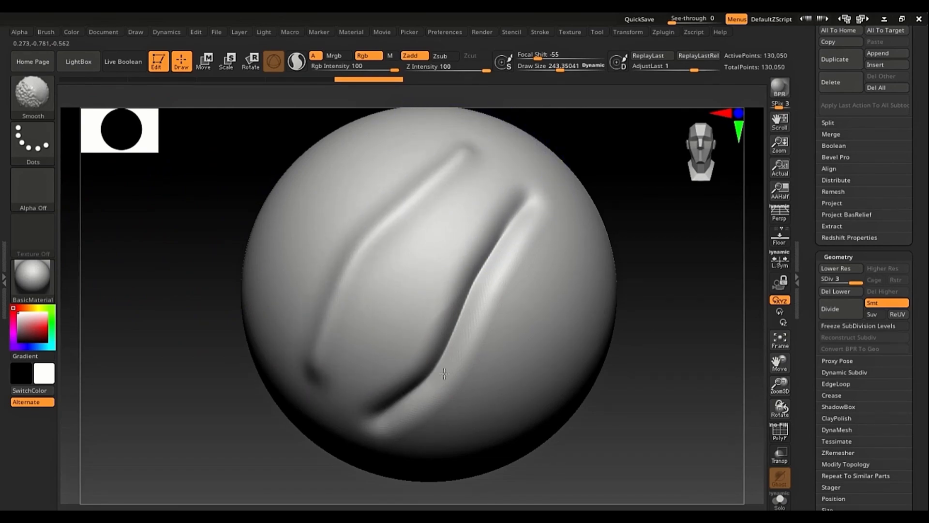
shift+drag(445, 373, 505, 222)
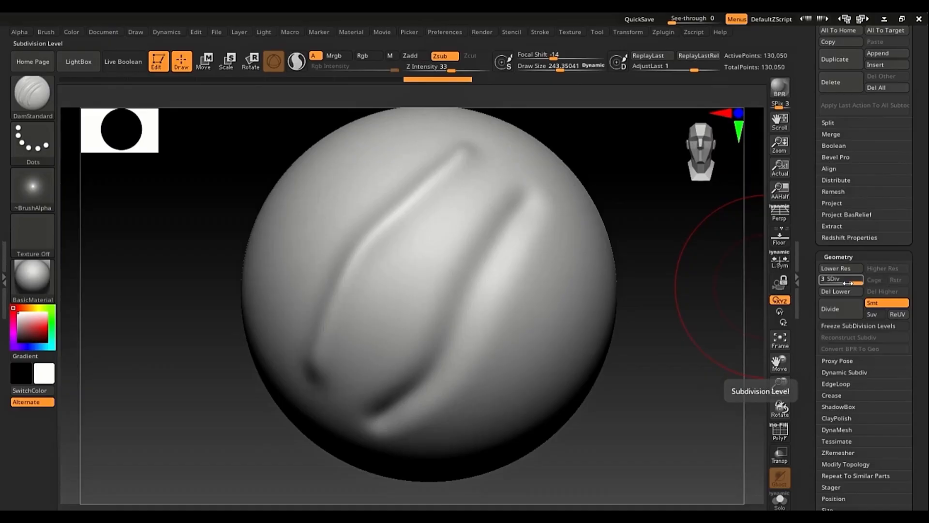
Smooth out the grooves further at subdivision level 2 and again at subdivision level 1.
key(shift)
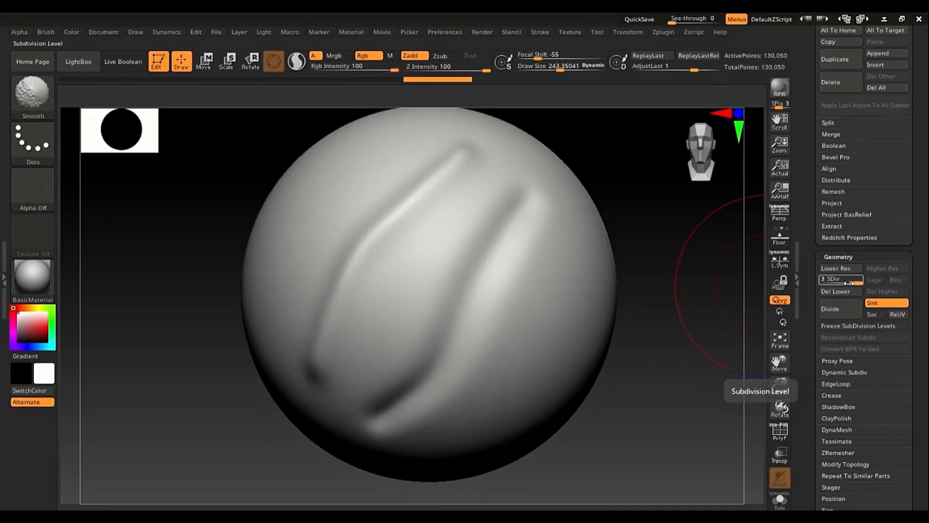
click(848, 283)
mouse_move(467, 166)
shift+mouse_down()
mouse_move(327, 284)
mouse_move(328, 333)
shift+mouse_up()
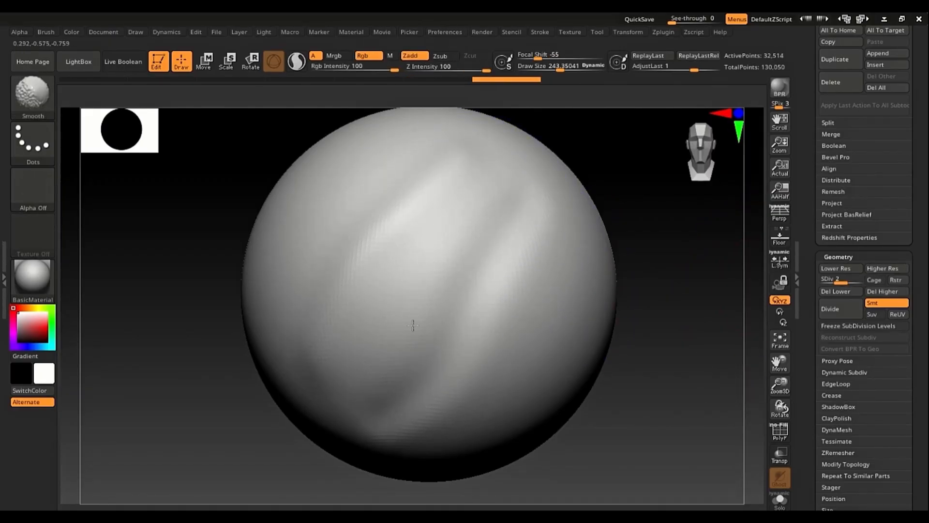
key(shift+d)
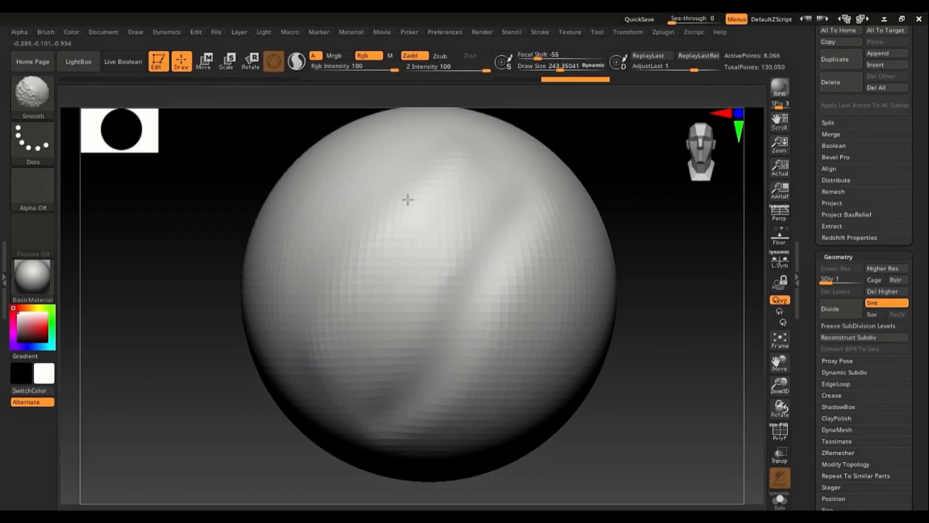
shift+drag(407, 200, 324, 355)
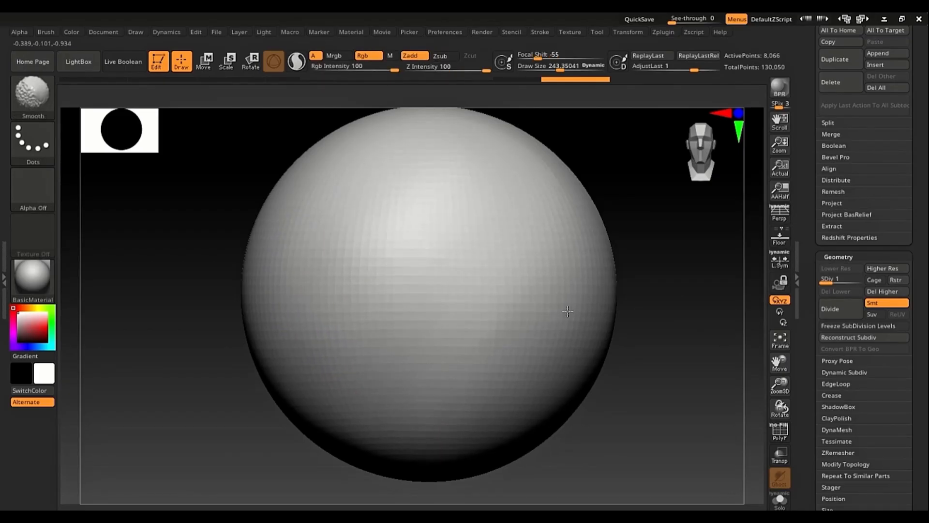
Switch to the Move brush at subdivision level 1.
key(b)
key(m)
key(v)
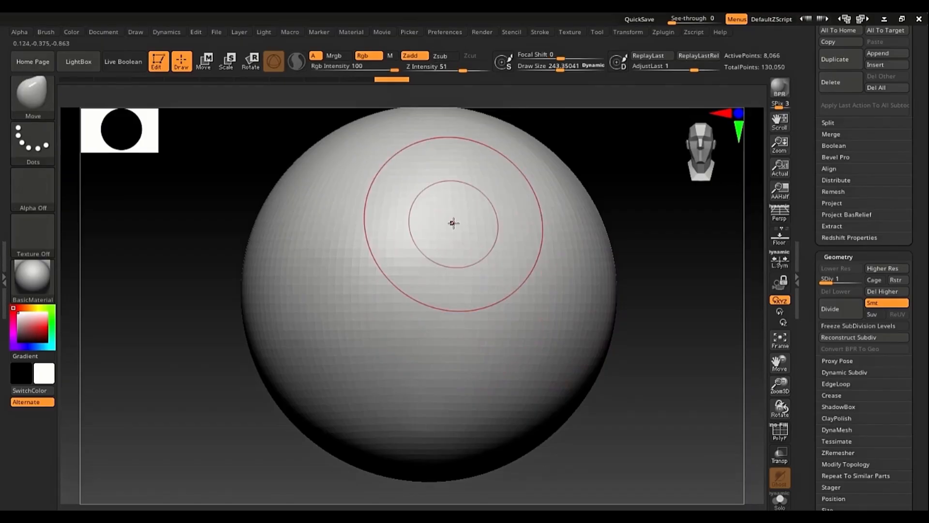
Carve a diagonal DamStandard groove across the sphere's front at subdivision level 1 and smooth it out.
key(b)
key(d)
key(s)
mouse_move(488, 205)
mouse_down()
mouse_move(437, 249)
mouse_move(417, 300)
mouse_move(407, 379)
mouse_up()
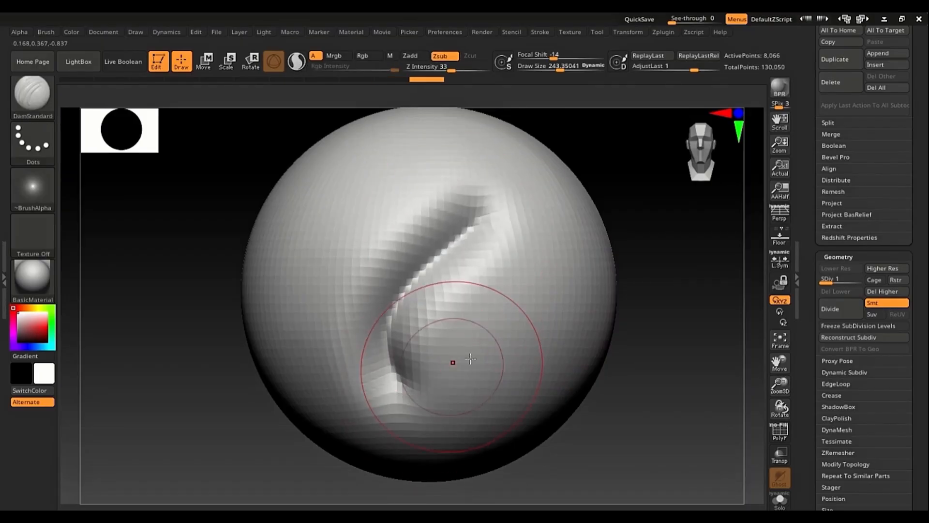
mouse_move(511, 221)
shift+mouse_down()
mouse_move(430, 276)
mouse_move(399, 366)
mouse_move(464, 260)
shift+mouse_up()
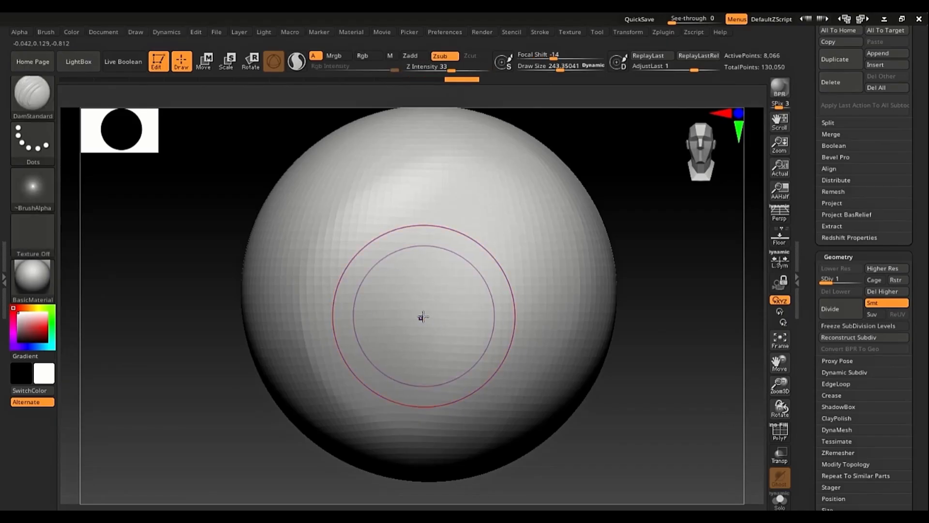
Carve the diagonal groove again, raise the mesh to subdivision level 3 and smooth the groove there.
mouse_move(484, 206)
mouse_down()
mouse_move(444, 336)
mouse_move(401, 390)
mouse_up()
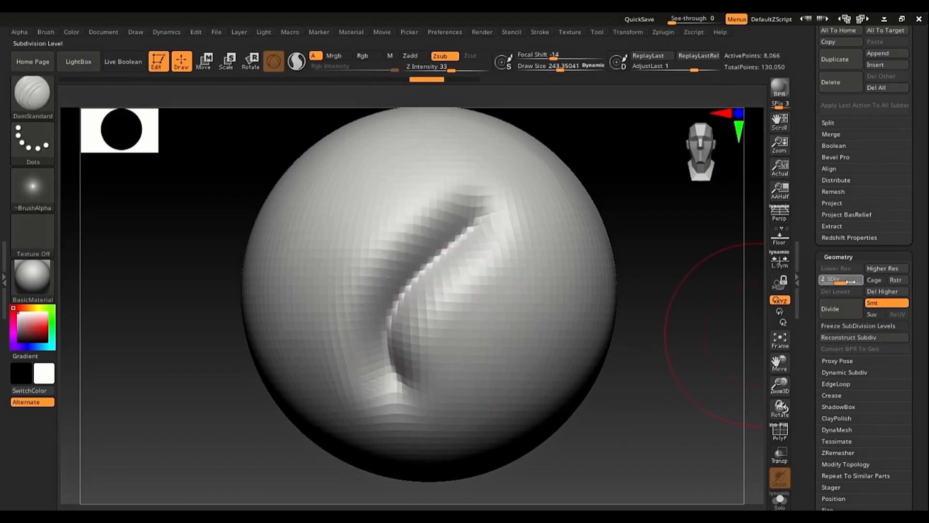
drag(851, 282, 859, 283)
mouse_move(478, 246)
shift+mouse_down()
mouse_move(464, 274)
mouse_move(448, 227)
shift+mouse_up()
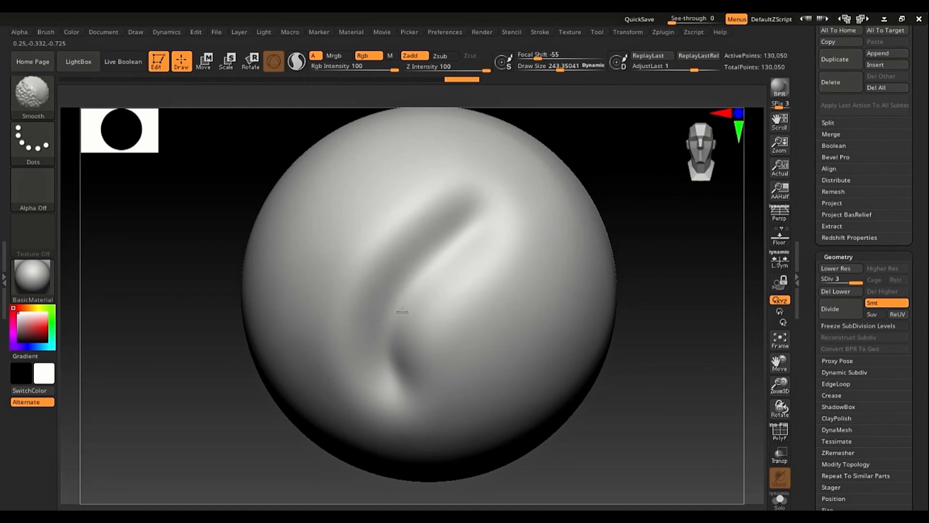
shift+drag(402, 312, 401, 363)
shift+drag(402, 306, 400, 284)
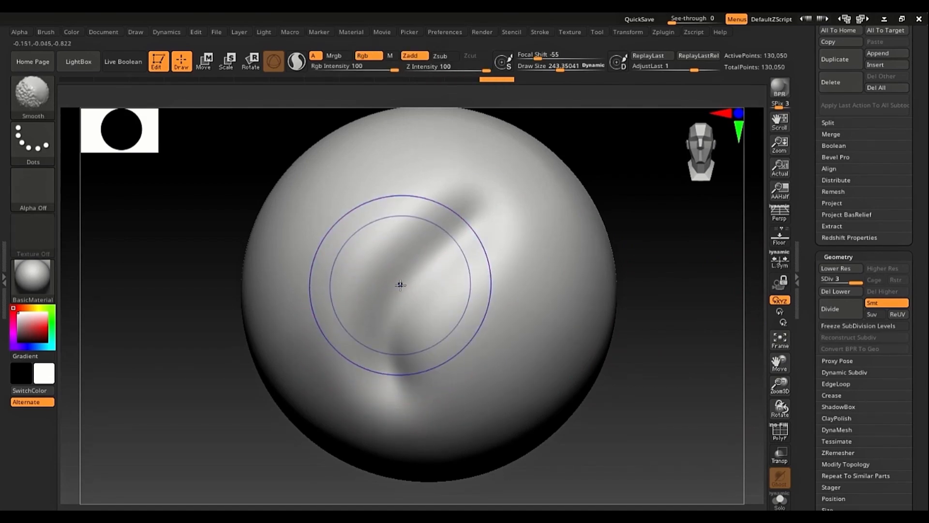
Lower the mesh to subdivision level 1 and smooth away the remaining groove.
key(shift+d)
key(shift+d)
mouse_move(424, 251)
shift+mouse_down()
mouse_move(408, 224)
mouse_move(363, 315)
mouse_move(403, 293)
shift+mouse_up()
Build up ClayBuildup strokes on the sphere's front at subdivision level 1 and smooth them out.
drag(415, 192, 372, 281)
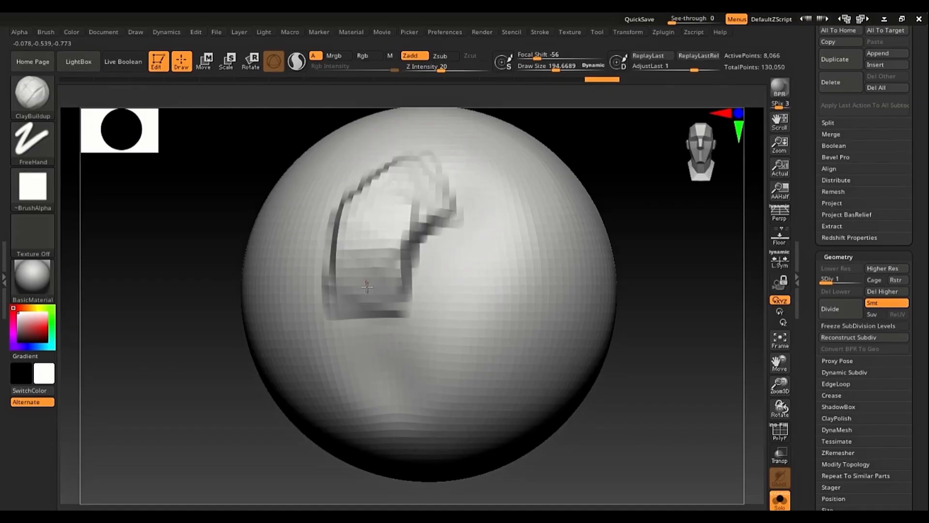
mouse_move(427, 254)
mouse_down()
mouse_move(425, 326)
mouse_move(455, 344)
mouse_move(414, 379)
mouse_move(454, 290)
mouse_move(433, 248)
mouse_move(361, 243)
mouse_move(488, 324)
mouse_up()
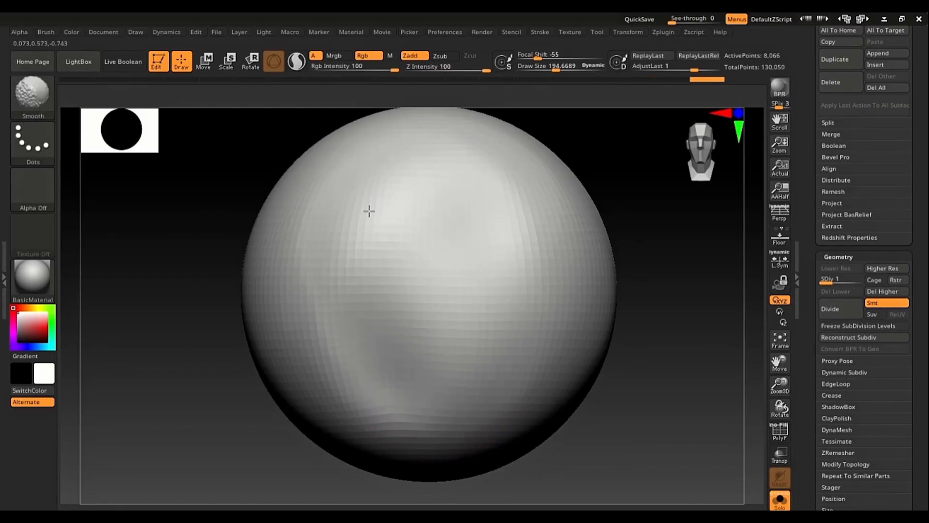
shift+drag(445, 284, 404, 317)
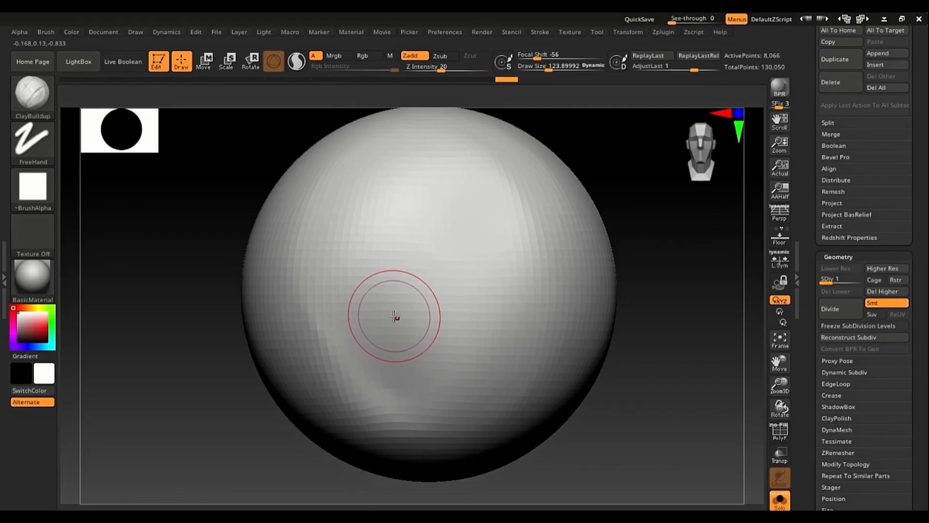
Load the Smooth Stronger brush from the Smooth folder of the LightBox brush library.
key(comma)
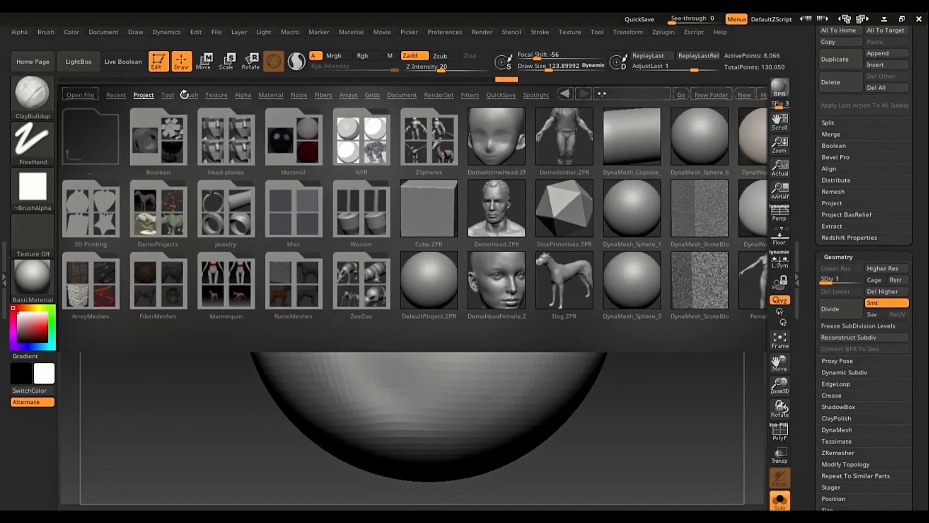
click(185, 95)
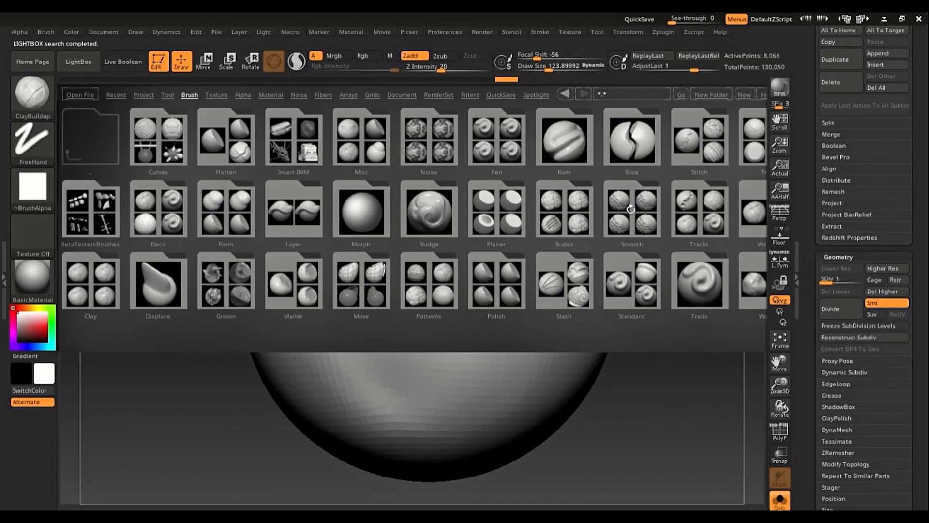
drag(637, 219, 411, 213)
click(356, 211)
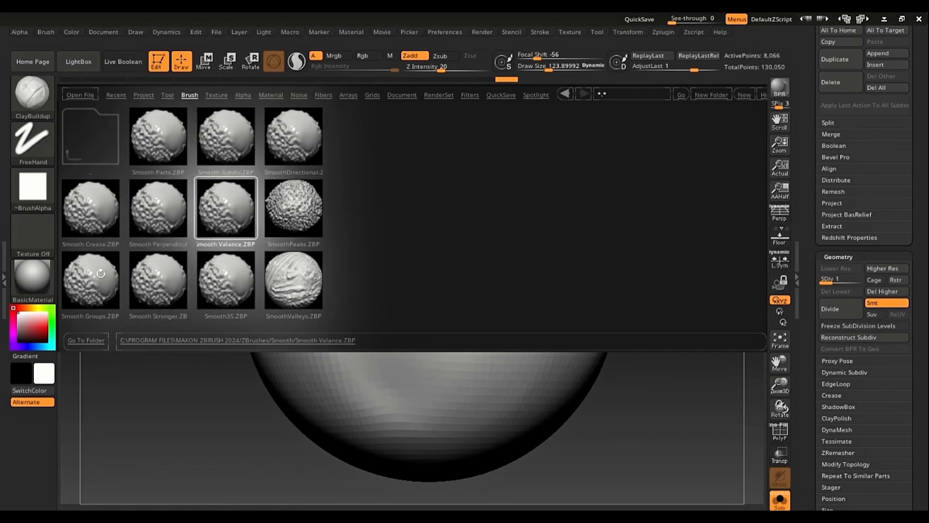
double_click(158, 284)
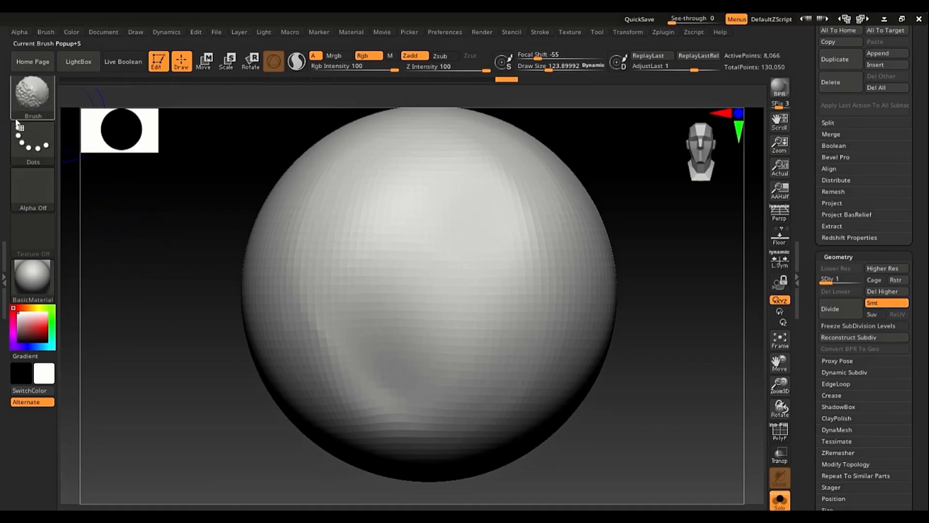
Raise the mesh to subdivision level 3 and set the Draw Size to about 229.
key(d)
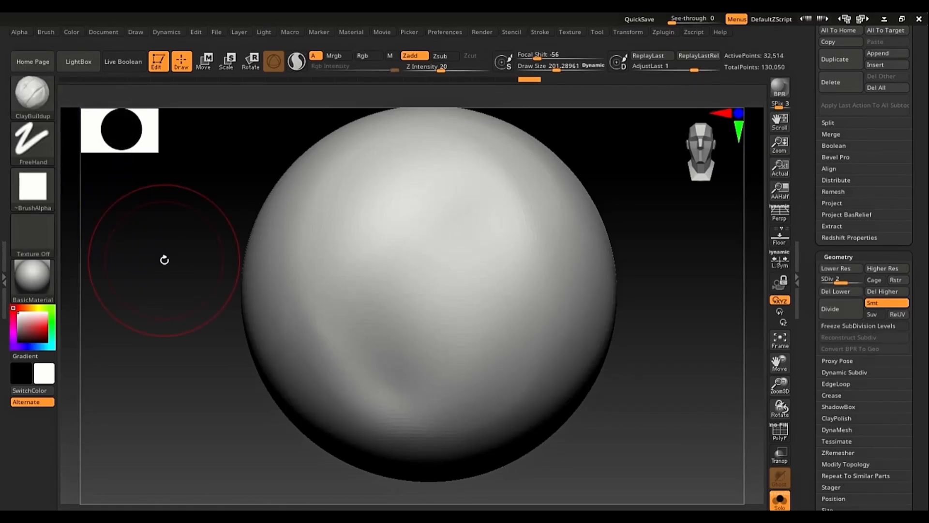
key(s)
drag(164, 260, 165, 260)
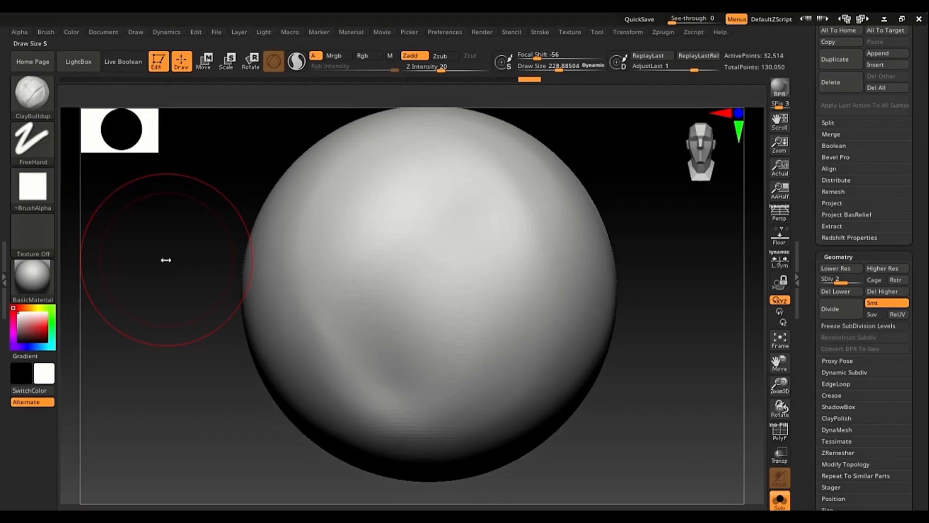
key(d)
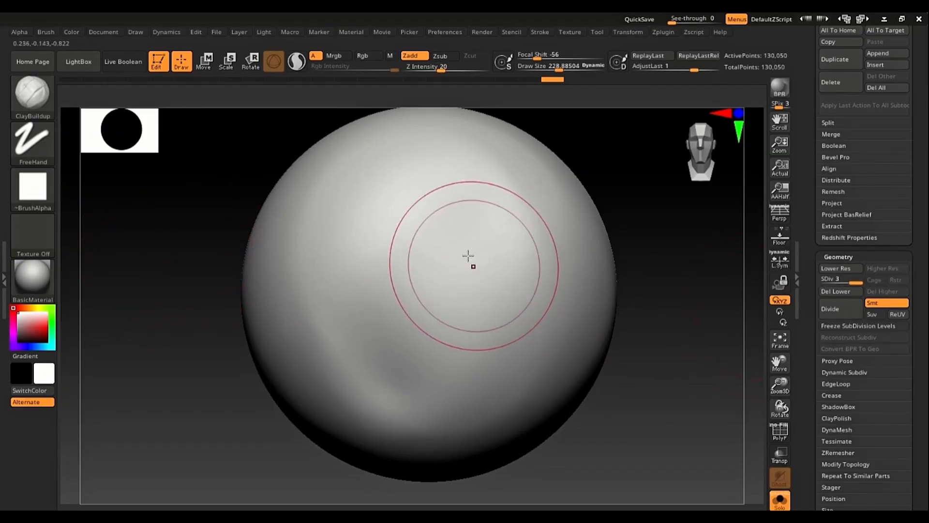
Carve a diagonal DamStandard groove at subdivision level 3 and soften it with Smooth Stronger.
key(b)
key(d)
key(s)
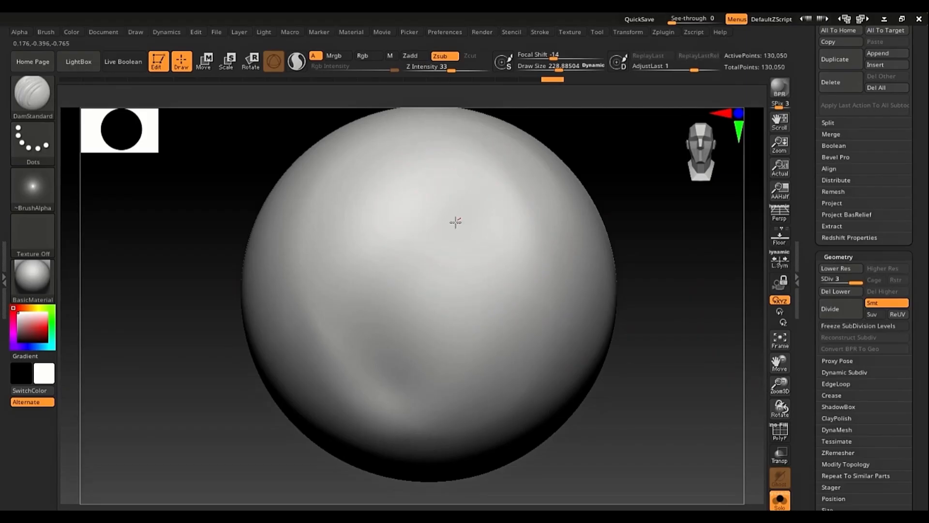
mouse_move(454, 227)
mouse_down()
mouse_move(405, 261)
mouse_move(380, 345)
mouse_move(423, 305)
mouse_move(380, 312)
mouse_up()
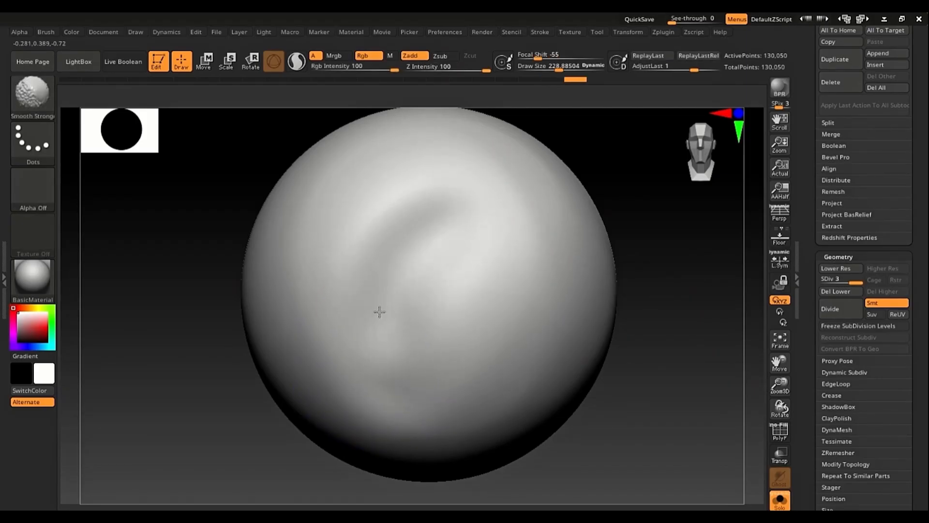
shift+drag(439, 316, 425, 313)
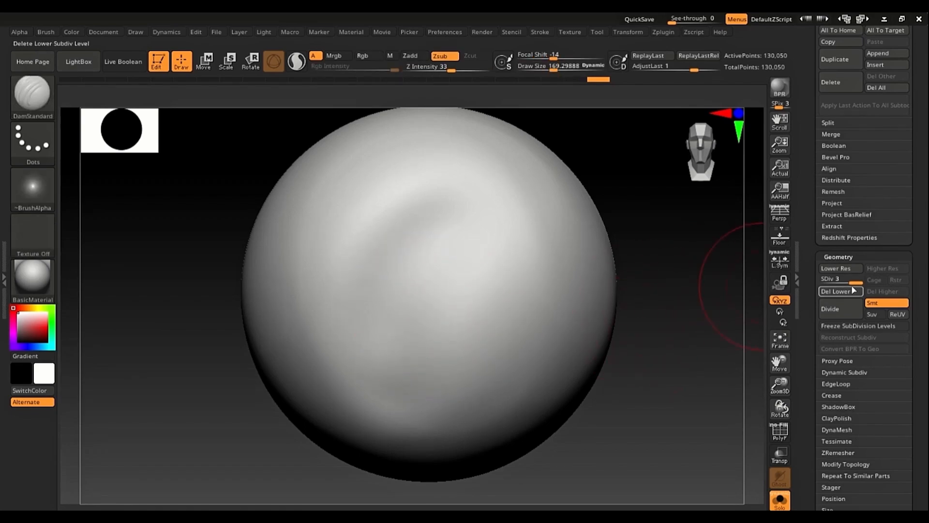
Carve two long grooves at a Draw Size of about 169 and smooth them out with Smooth Stronger, enlarging the Draw Size to about 452.
mouse_move(479, 189)
mouse_down()
mouse_move(369, 284)
mouse_move(375, 373)
mouse_up()
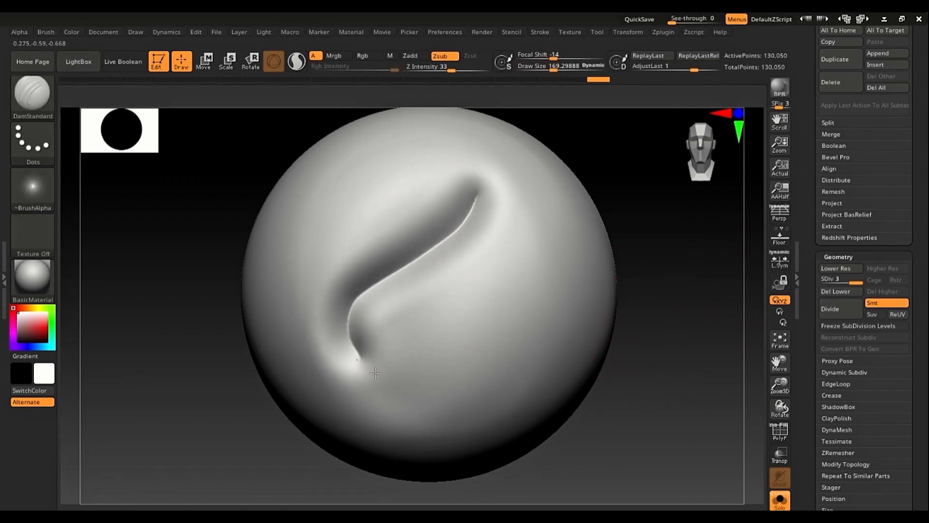
mouse_move(456, 394)
mouse_down()
mouse_move(485, 276)
mouse_move(538, 222)
mouse_up()
mouse_move(452, 274)
shift+mouse_down()
mouse_move(473, 298)
mouse_move(390, 377)
mouse_move(345, 266)
mouse_move(478, 279)
mouse_move(433, 222)
mouse_move(472, 298)
mouse_move(504, 215)
mouse_move(452, 227)
mouse_move(445, 255)
mouse_move(405, 306)
shift+mouse_up()
key(])
key(s)
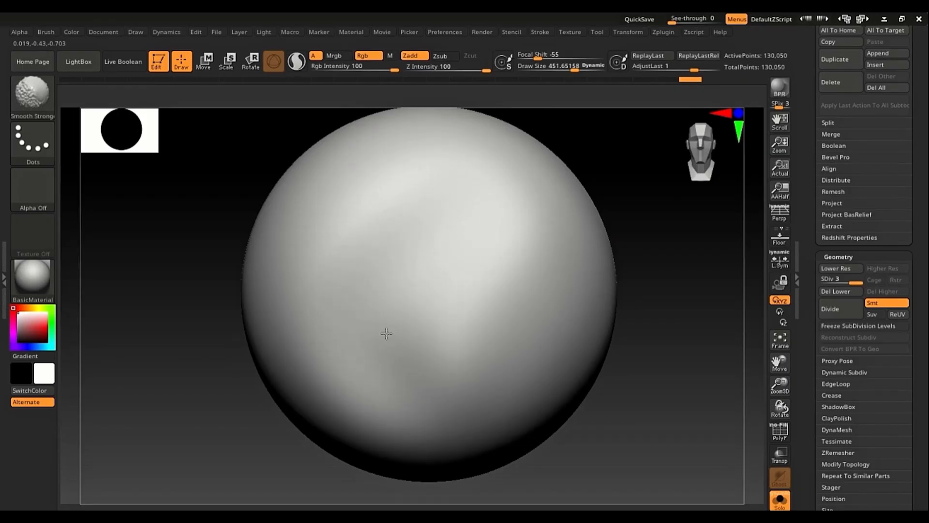
Carve a narrow diagonal groove with a reduced Draw Size and soften it with Smooth Stronger at a Draw Size of about 48.
key(s)
drag(438, 250, 420, 257)
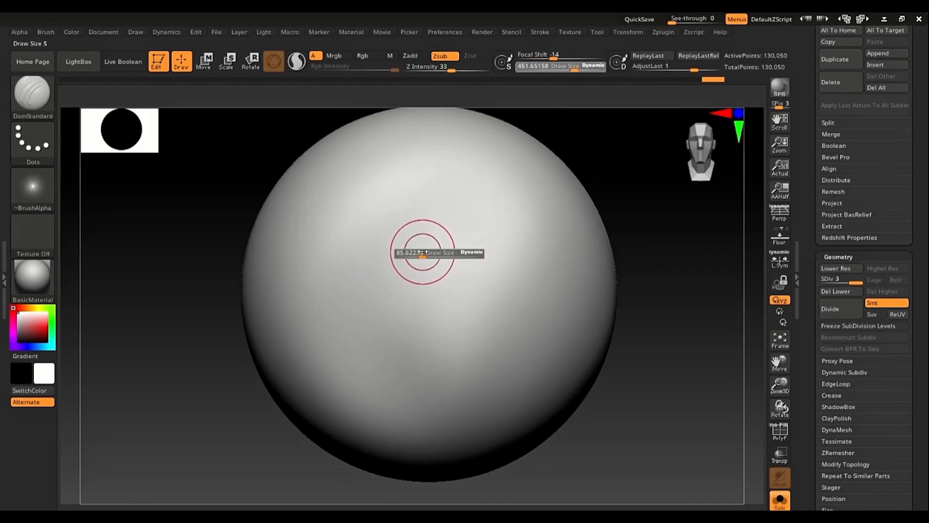
drag(445, 196, 380, 370)
key(s)
mouse_move(407, 300)
mouse_down()
mouse_move(394, 297)
mouse_move(430, 198)
mouse_up()
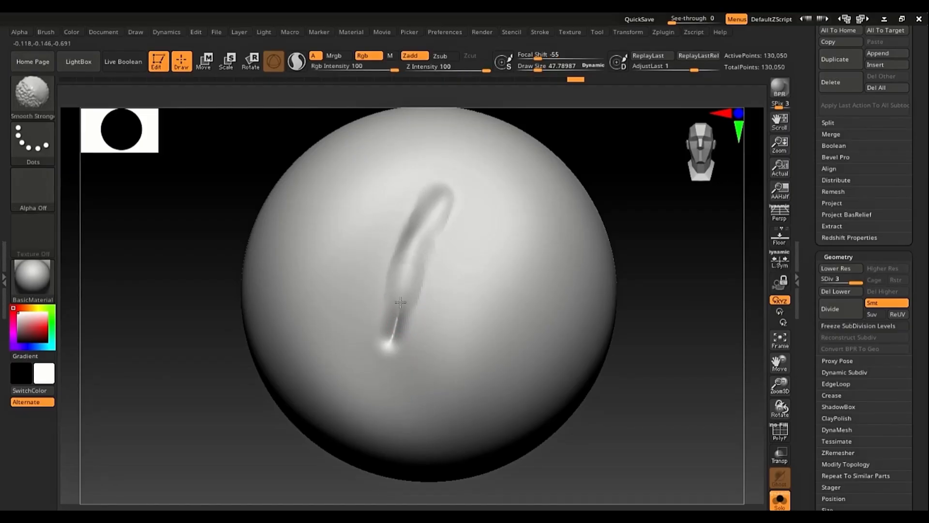
shift+drag(401, 302, 393, 331)
Undo the last smoothing stroke and flatten the narrow groove with Smooth Stronger at a Draw Size of about 442.
key(ctrl+z)
key(s)
mouse_move(419, 302)
mouse_down()
mouse_move(456, 293)
mouse_move(426, 290)
mouse_move(439, 267)
mouse_up()
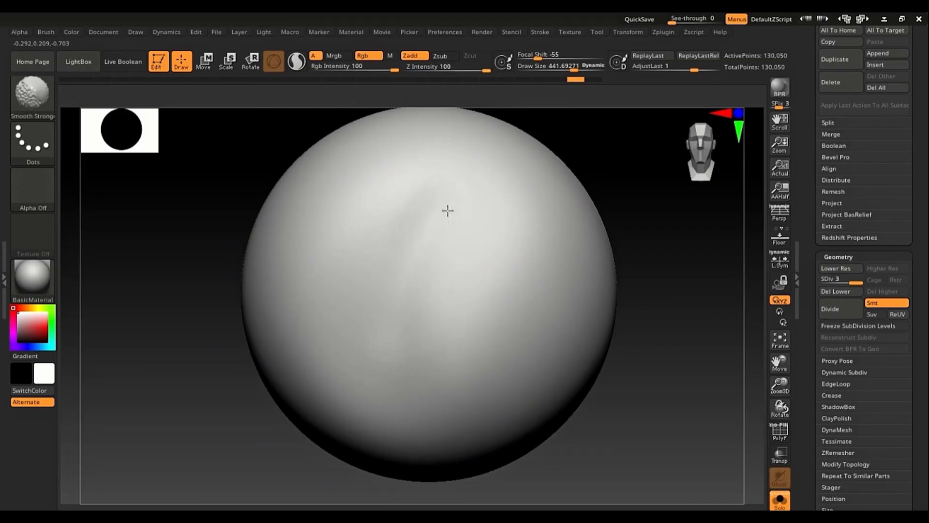
shift+drag(447, 211, 441, 227)
Load the SmoothValleys brush from the LightBox library as the active smoothing brush.
key(comma)
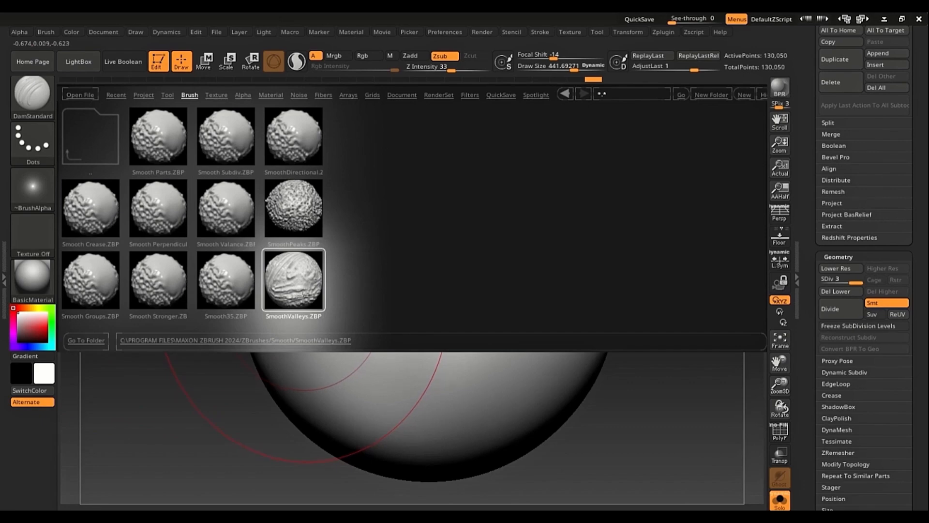
double_click(303, 296)
key(shift)
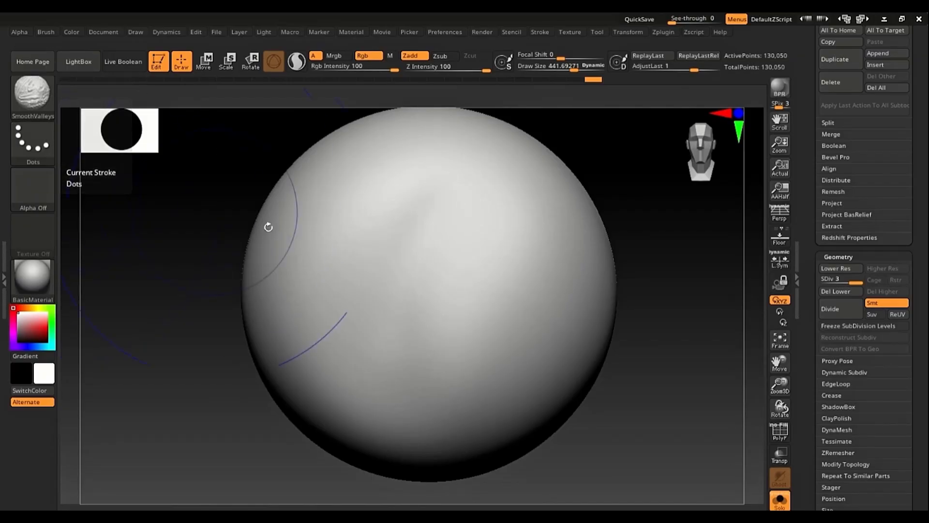
Reduce the Draw Size to about 215 and carve two long parallel diagonal DamStandard grooves across the sphere's front.
key(s)
drag(474, 279, 468, 280)
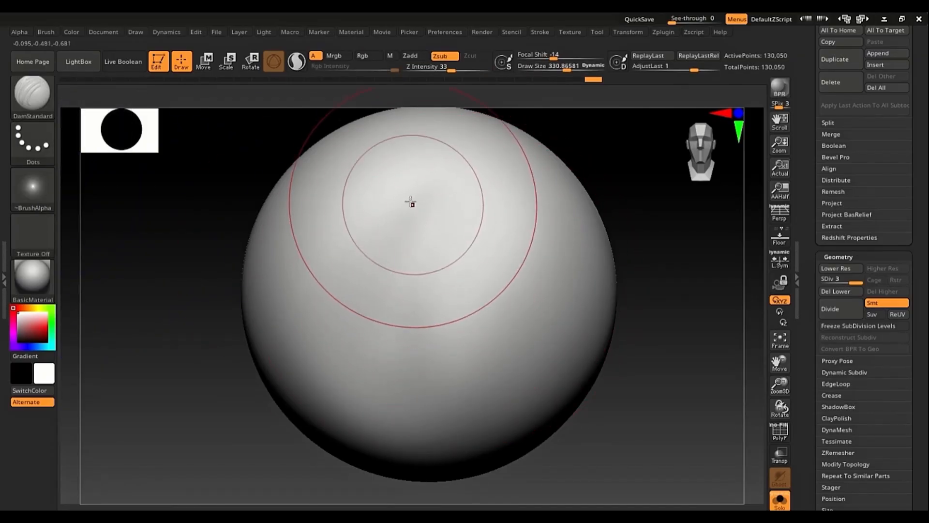
key(bracketleft)
key(bracketleft)
key(bracketleft)
drag(398, 190, 308, 348)
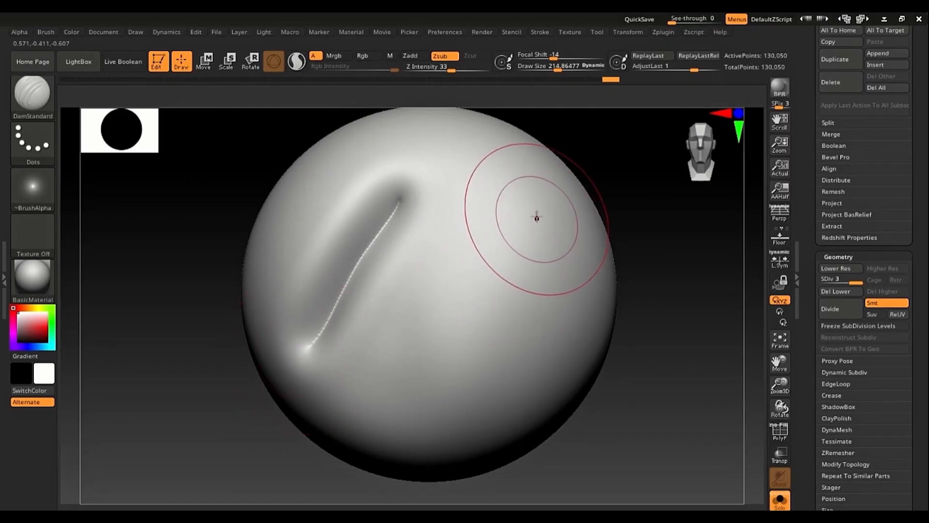
mouse_move(543, 212)
mouse_down()
mouse_move(518, 266)
mouse_move(405, 421)
mouse_up()
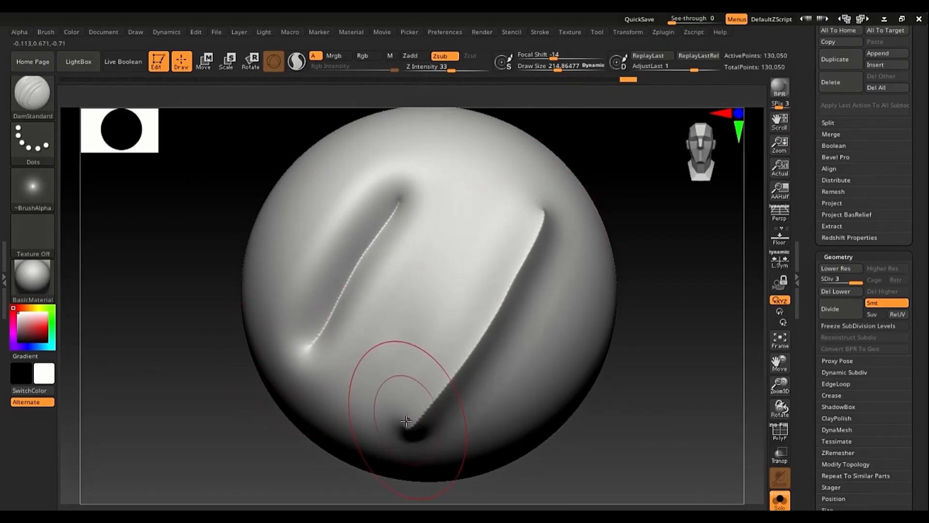
Smooth along the left diagonal groove with the SmoothValleys brush.
key(shift)
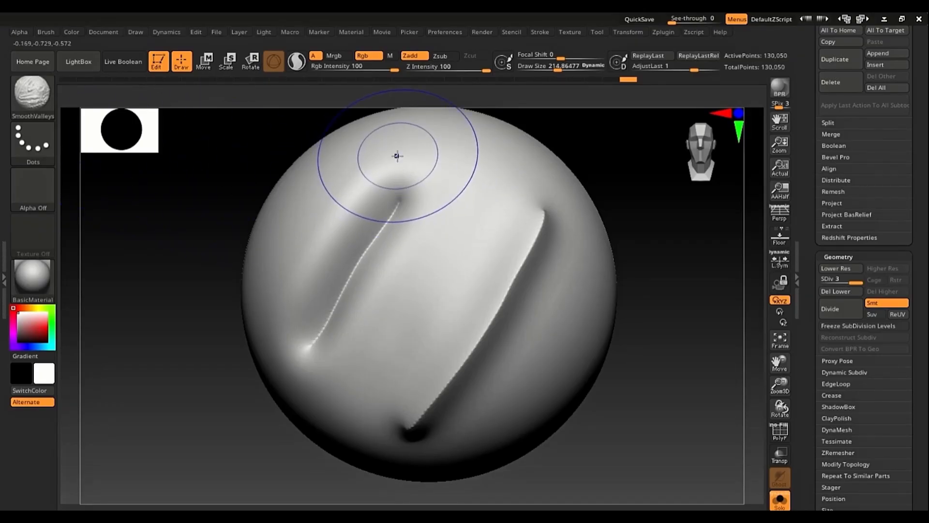
mouse_move(397, 155)
shift+mouse_down()
mouse_move(380, 232)
mouse_move(339, 298)
mouse_move(356, 258)
shift+mouse_up()
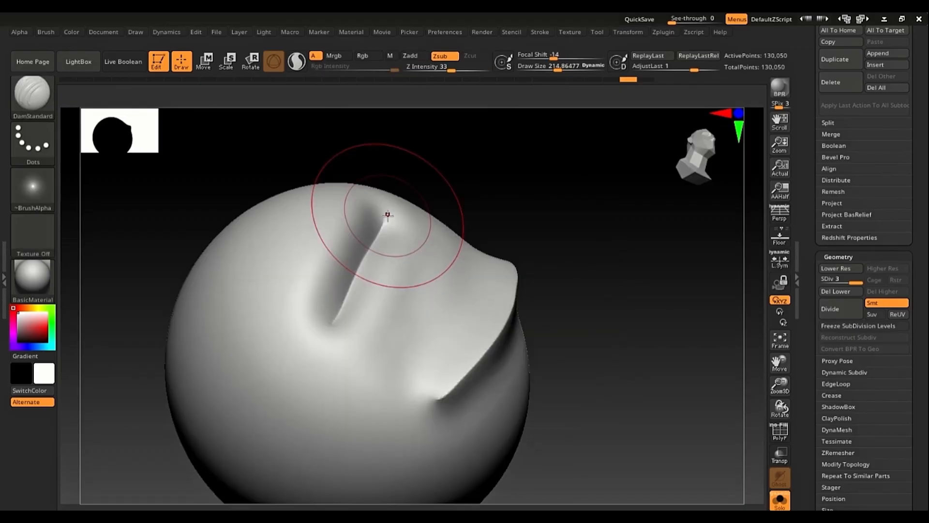
shift+drag(328, 325, 339, 296)
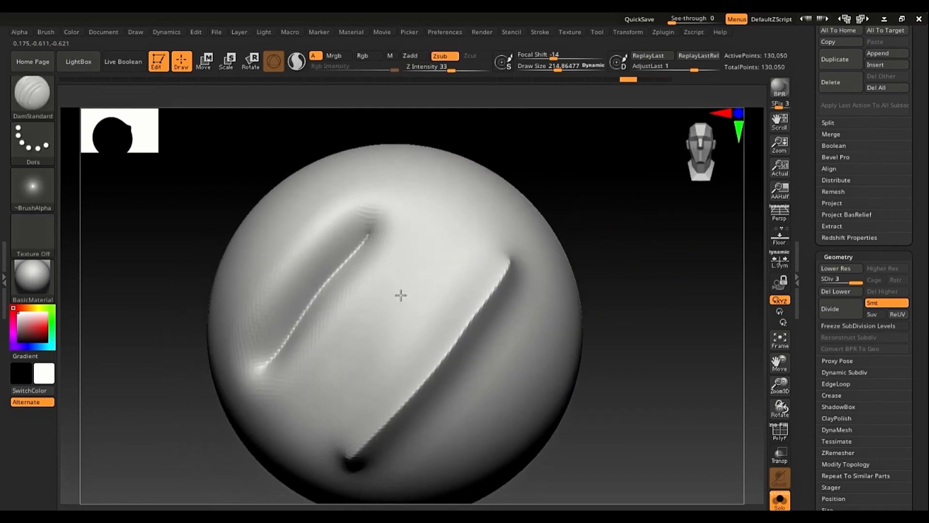
Load the SmoothPeaks brush from the LightBox library as the active smoothing brush.
alt+right_drag(404, 342, 462, 360)
key(comma)
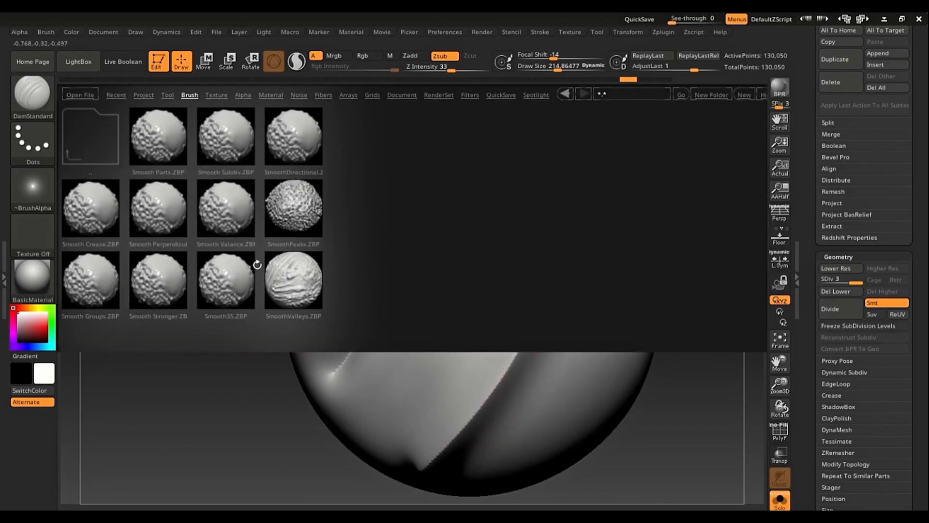
double_click(294, 221)
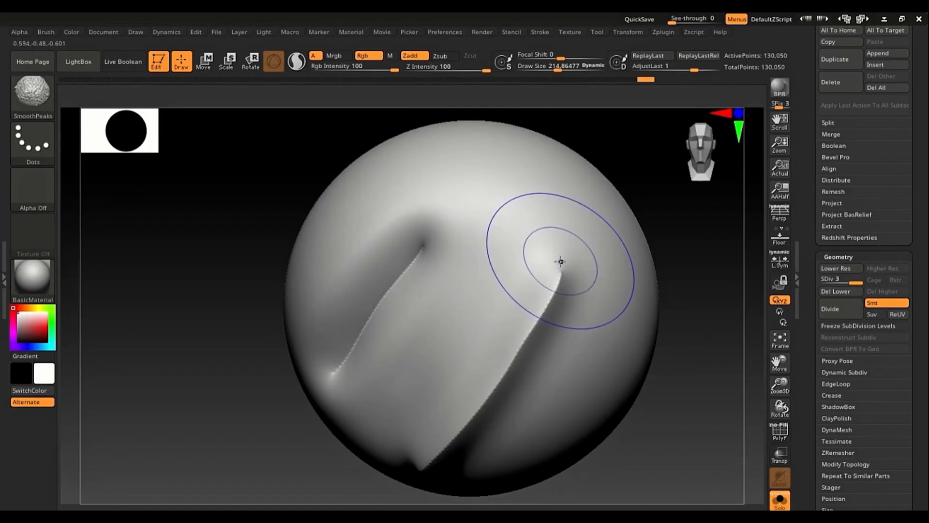
Soften the sharp ridge along the right diagonal groove with the SmoothPeaks brush.
mouse_move(555, 260)
mouse_down()
mouse_move(539, 314)
mouse_move(484, 389)
mouse_up()
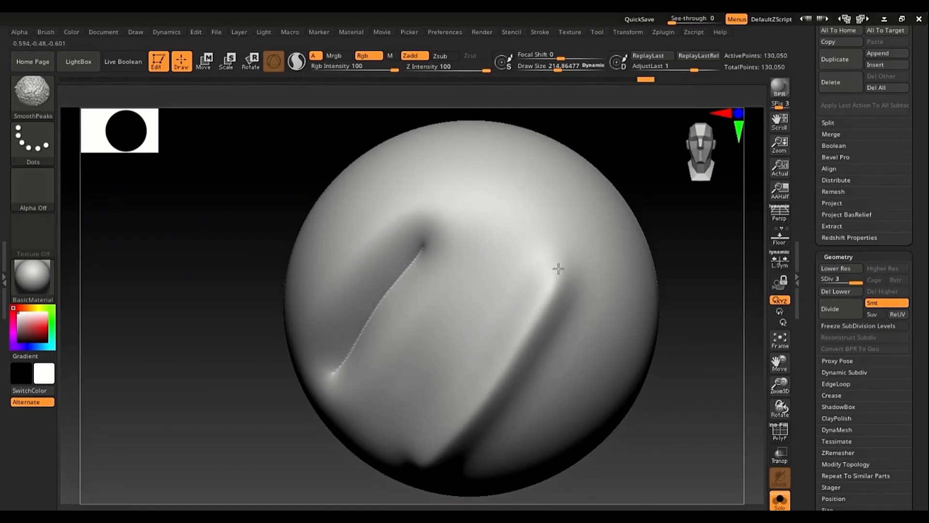
shift+drag(571, 278, 539, 335)
right_drag(539, 336, 563, 262)
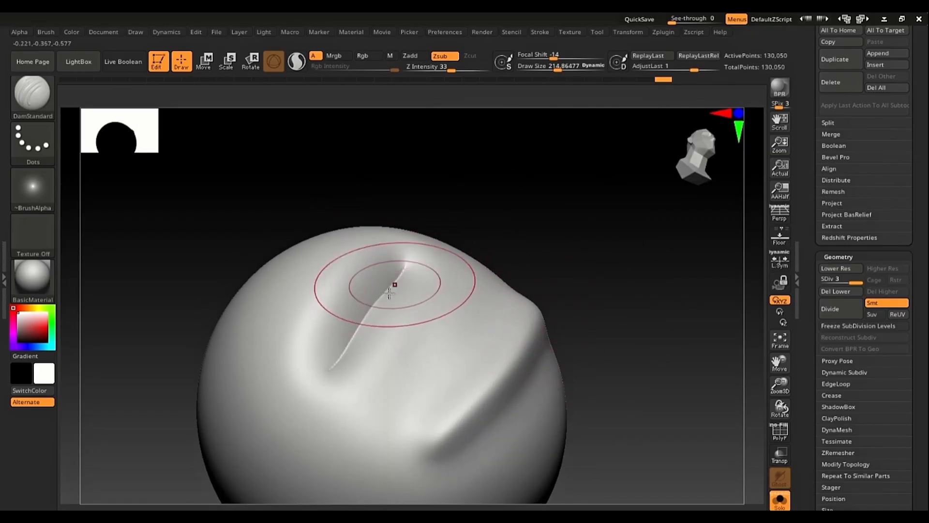
Load the Smooth Groups brush from the LightBox library as the active smoothing brush.
key(comma)
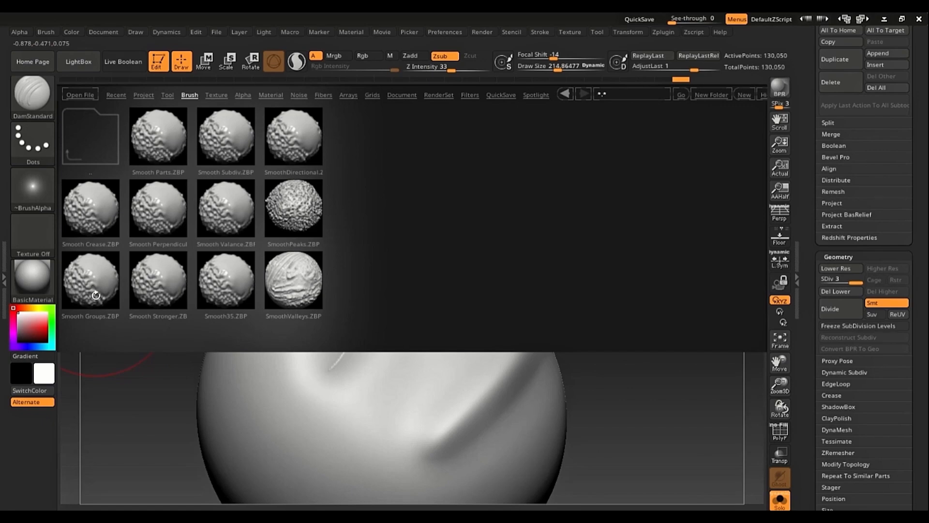
double_click(95, 296)
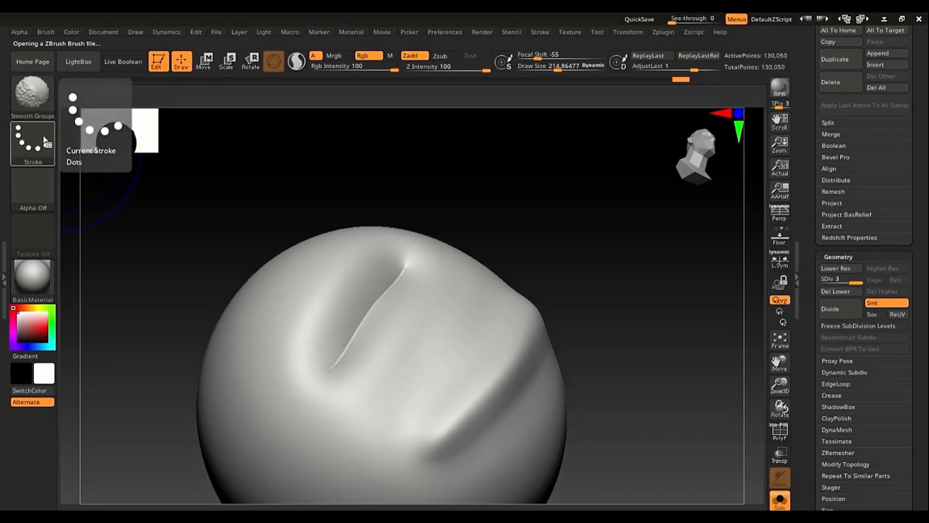
alt+drag(213, 247, 272, 167)
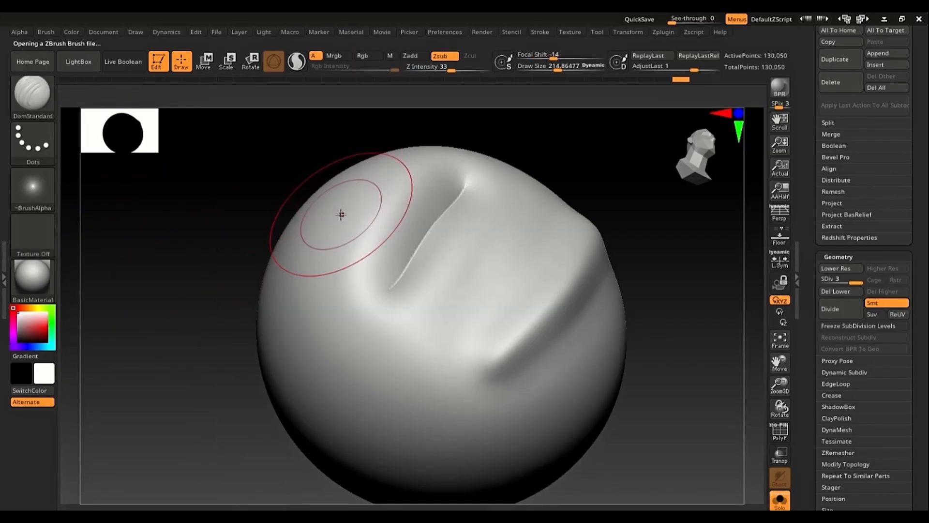
Turn on the polyframe display and reduce the Draw Size to about 151.
key(shift+f)
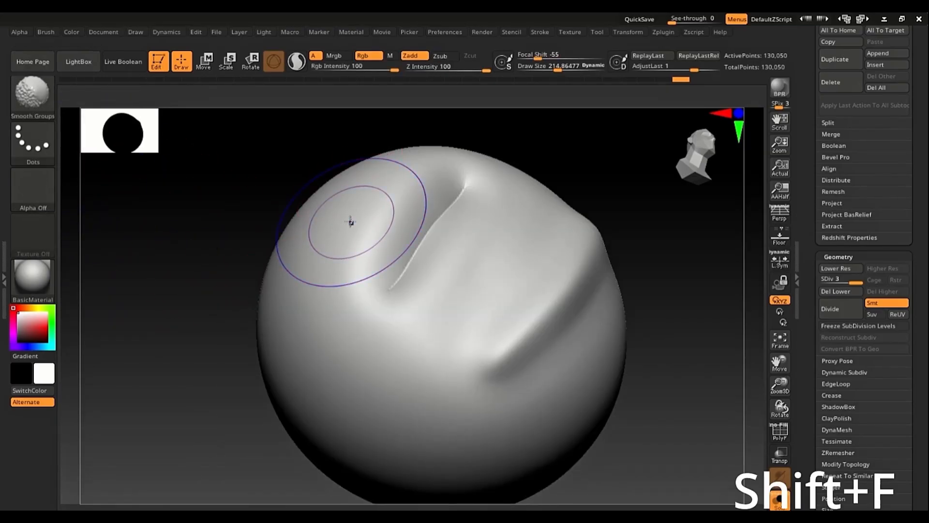
key(shift+f)
key(s)
ctrl+right_drag(406, 311, 406, 214)
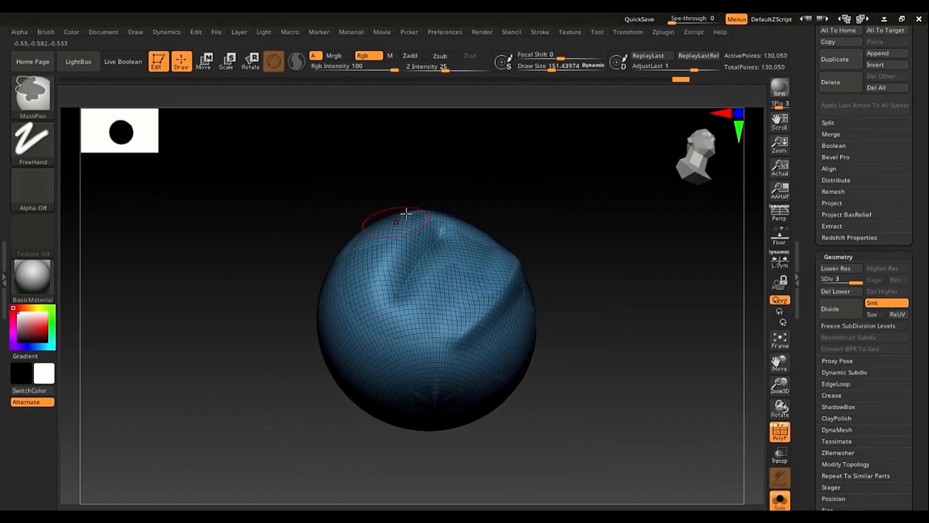
right_drag(431, 262, 449, 247)
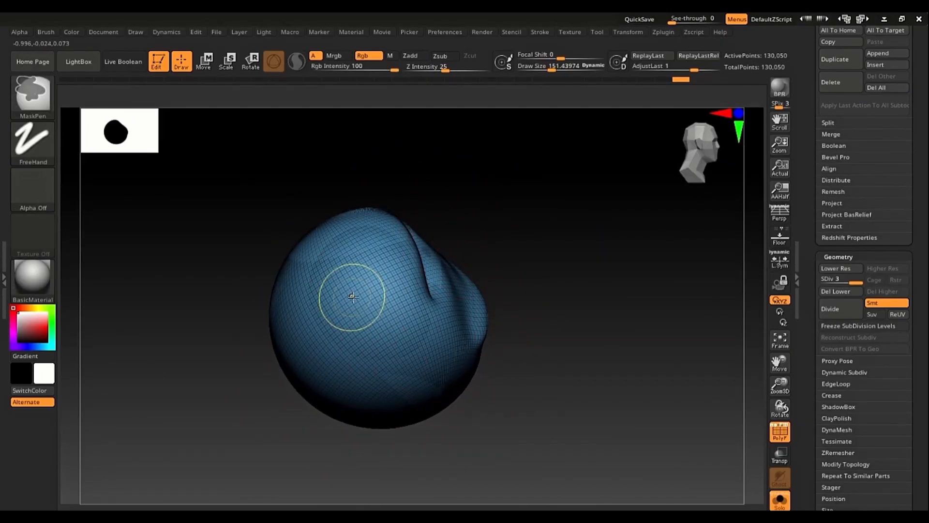
ctrl+right_drag(353, 294, 372, 346)
alt+right_drag(358, 291, 374, 277)
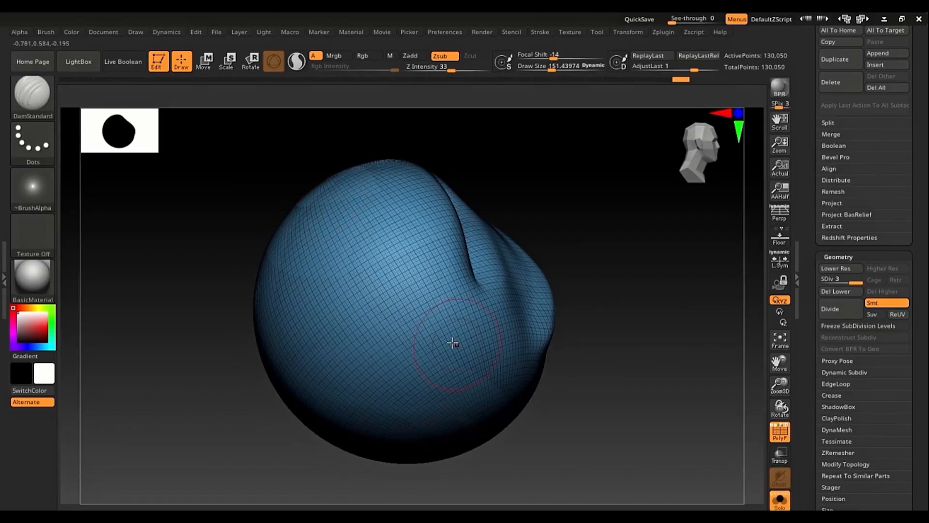
mouse_move(453, 343)
right_down()
mouse_move(433, 357)
mouse_move(379, 306)
mouse_move(479, 346)
mouse_move(409, 340)
mouse_move(421, 338)
right_up()
mouse_move(321, 265)
ctrl+right_down()
mouse_move(323, 325)
mouse_move(317, 283)
ctrl+right_up()
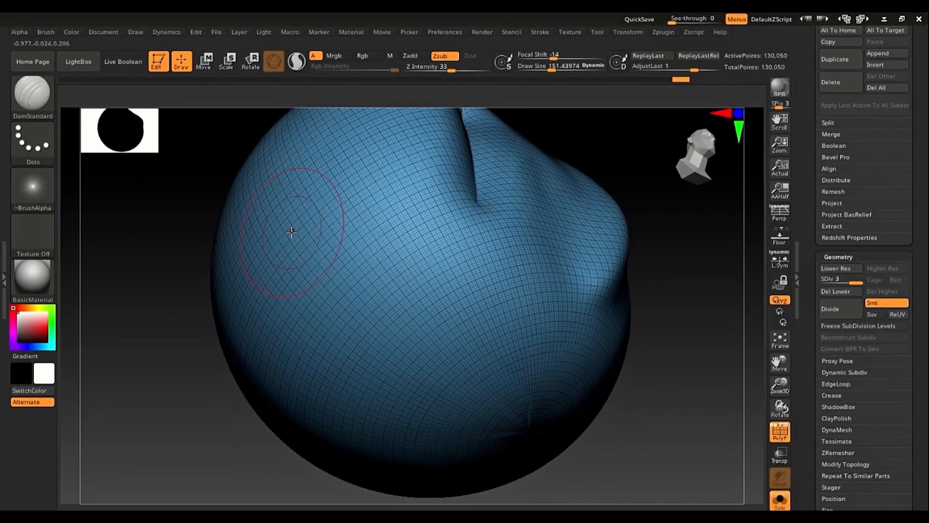
Set the Draw Size to about 146 and mask a round spot on the sphere's smooth side.
key(s)
drag(291, 233, 296, 232)
mouse_move(301, 216)
alt+right_down()
mouse_move(325, 240)
mouse_move(367, 249)
alt+right_up()
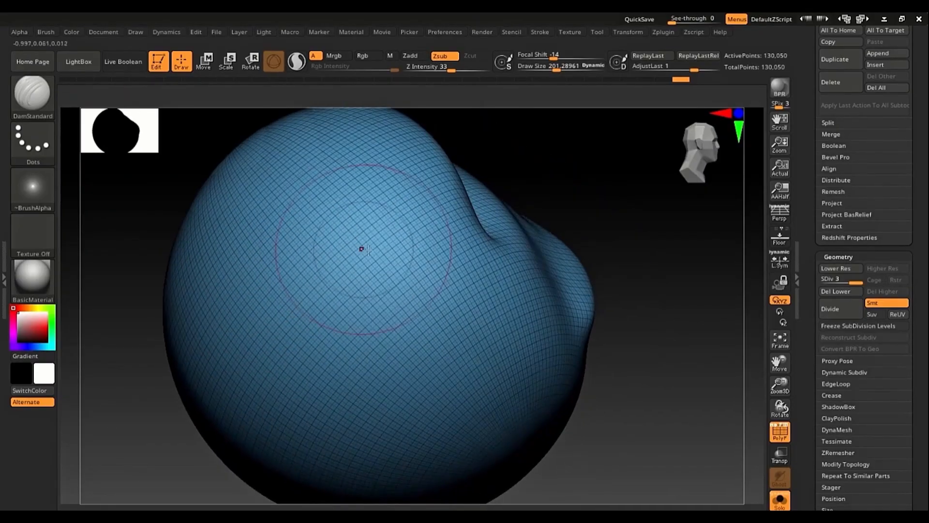
key(ctrl)
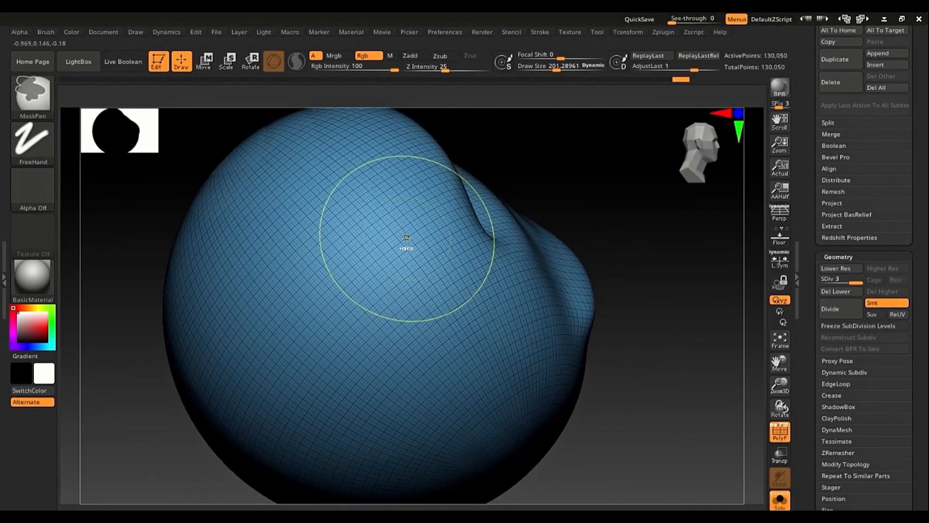
ctrl+right_drag(407, 238, 386, 242)
mouse_move(523, 247)
right_down()
mouse_move(466, 290)
mouse_move(543, 295)
right_up()
key(s)
drag(364, 290, 357, 290)
key(ctrl)
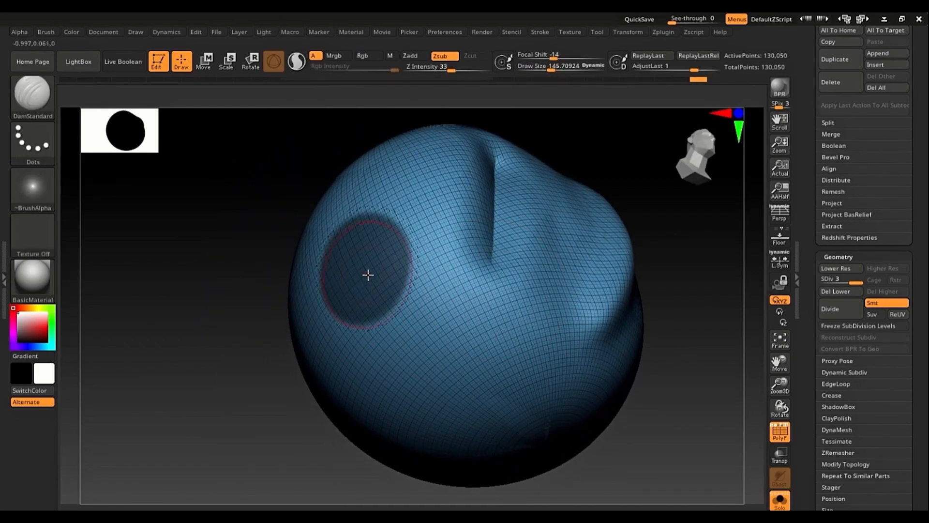
Convert the masked round spot into its own polygroup.
mouse_move(367, 274)
right_down()
mouse_move(394, 274)
mouse_move(385, 275)
right_up()
key(ctrl)
key(ctrl+w)
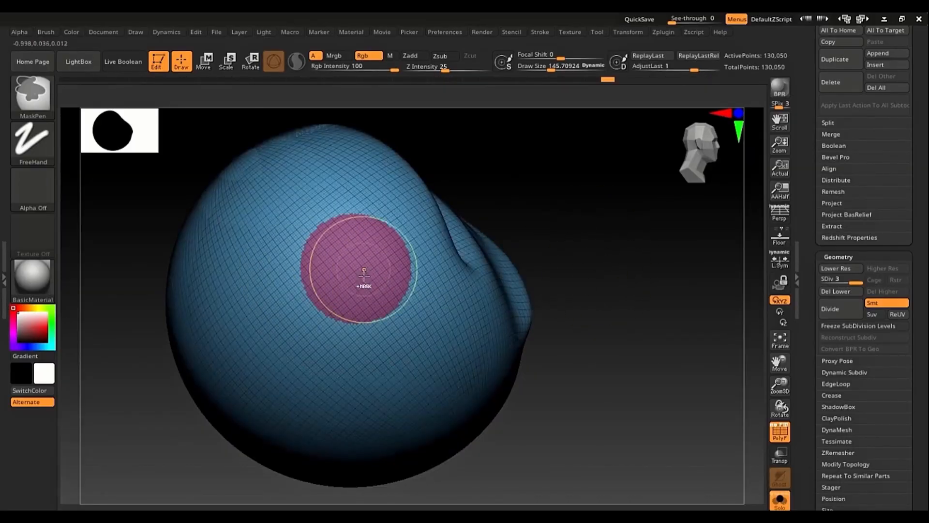
Isolate the round polygroup so only that patch of the sphere is shown.
key(ctrl+shift)
ctrl+shift+click(363, 263)
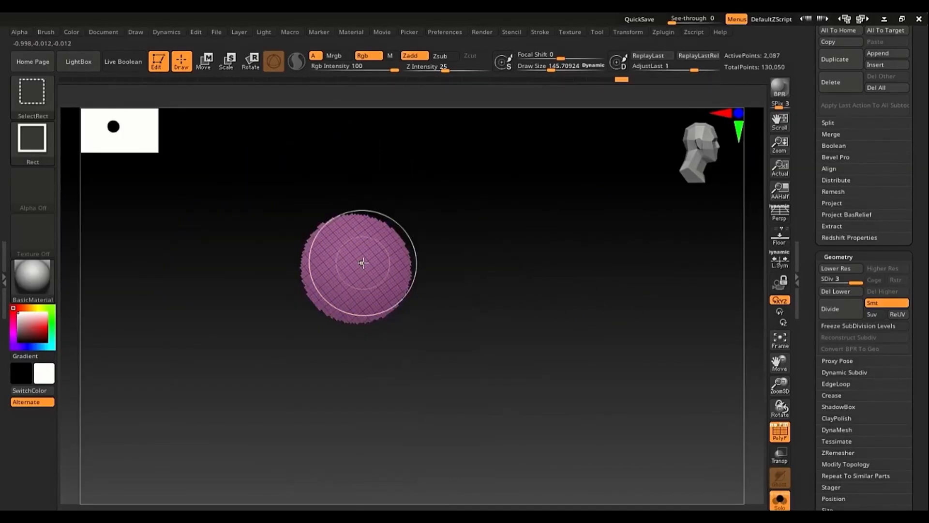
scroll(345, 278, up, 2)
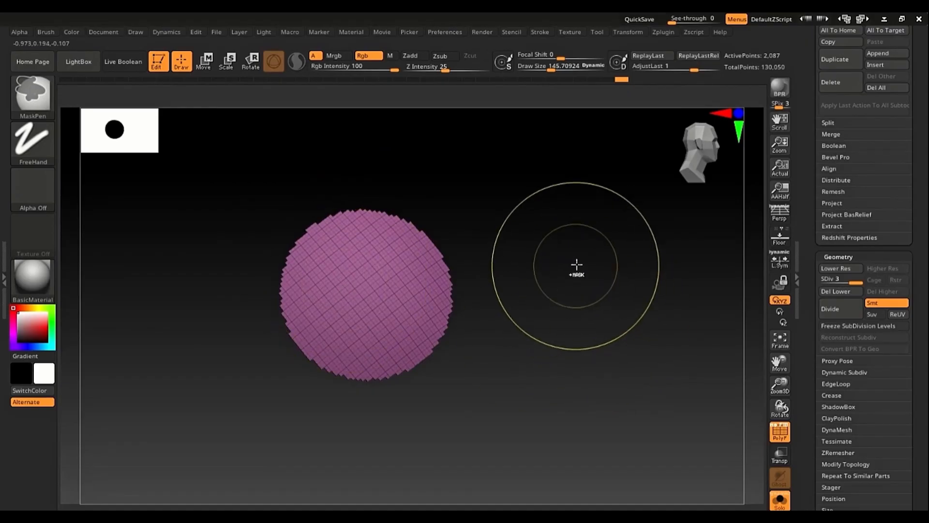
Invert the visibility to hide the round polygroup, and restore the whole sphere.
ctrl+shift+drag(589, 253, 598, 263)
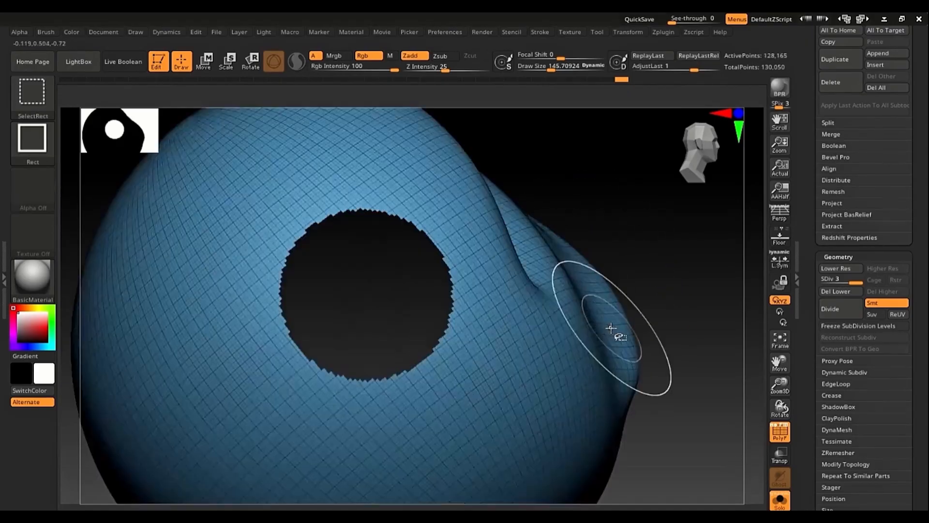
ctrl+shift+click(633, 233)
ctrl+shift+click(536, 327)
key(f)
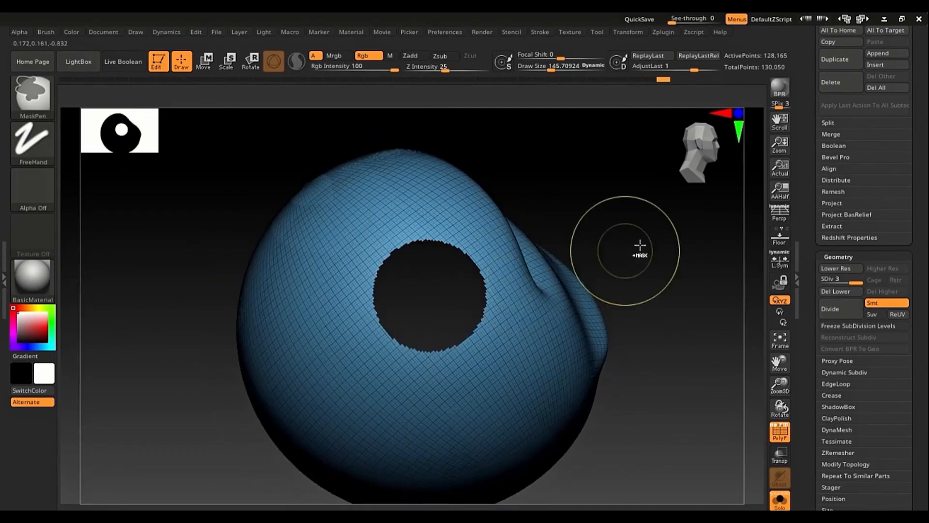
ctrl+shift+click(638, 247)
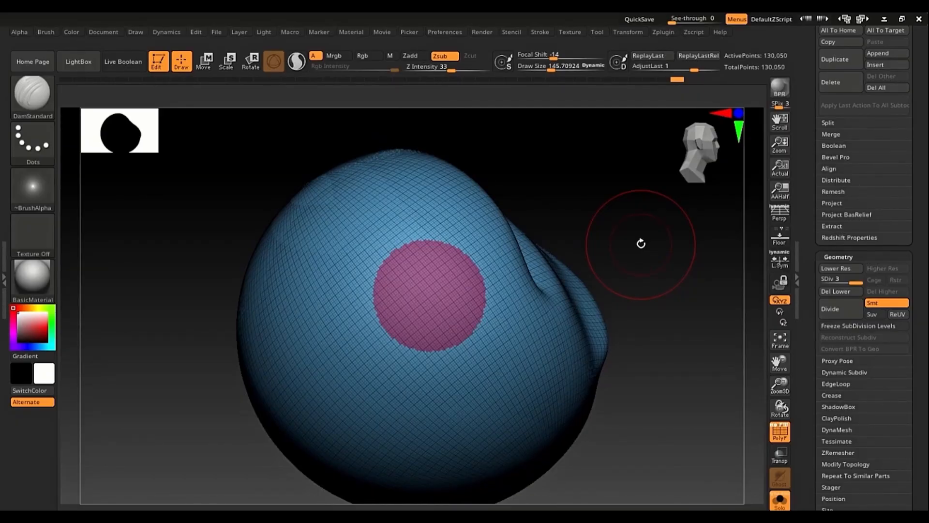
Hide the polyframe, enlarge the Draw Size to about 274 and smooth over the round polygroup with the Smooth Groups brush.
key(shift+f)
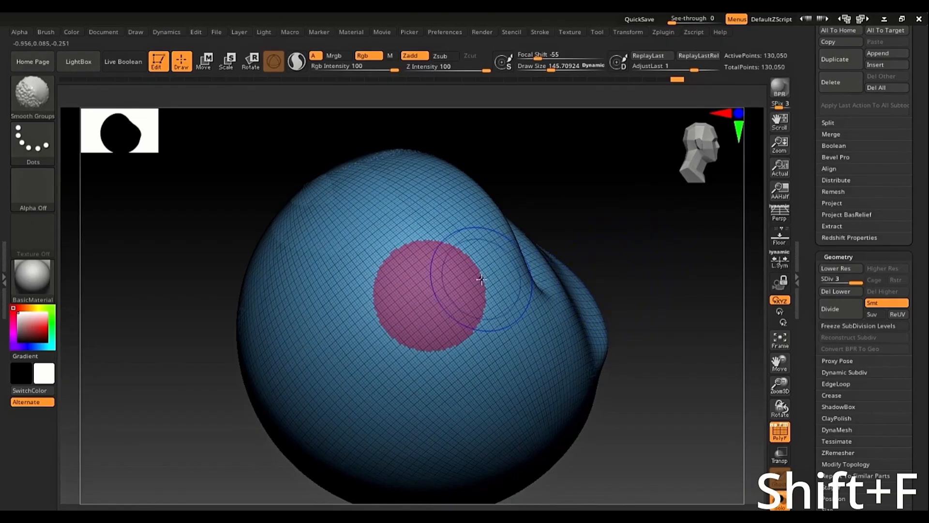
key(shift+f)
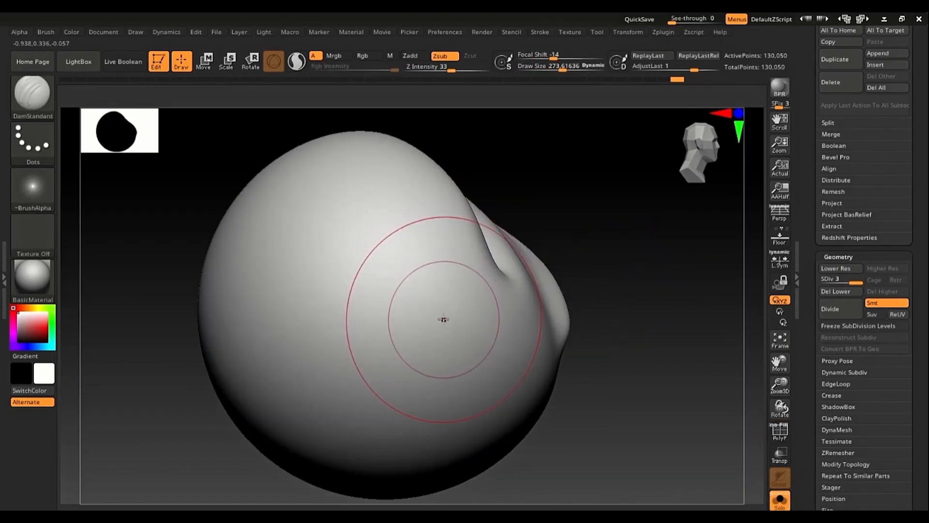
key(shift)
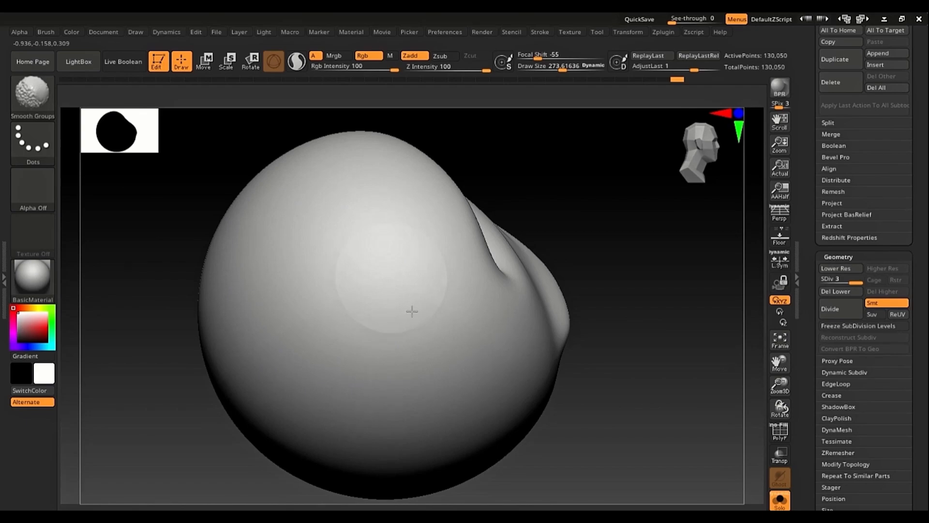
mouse_move(415, 251)
ctrl+right_down()
mouse_move(421, 326)
mouse_move(446, 317)
ctrl+right_up()
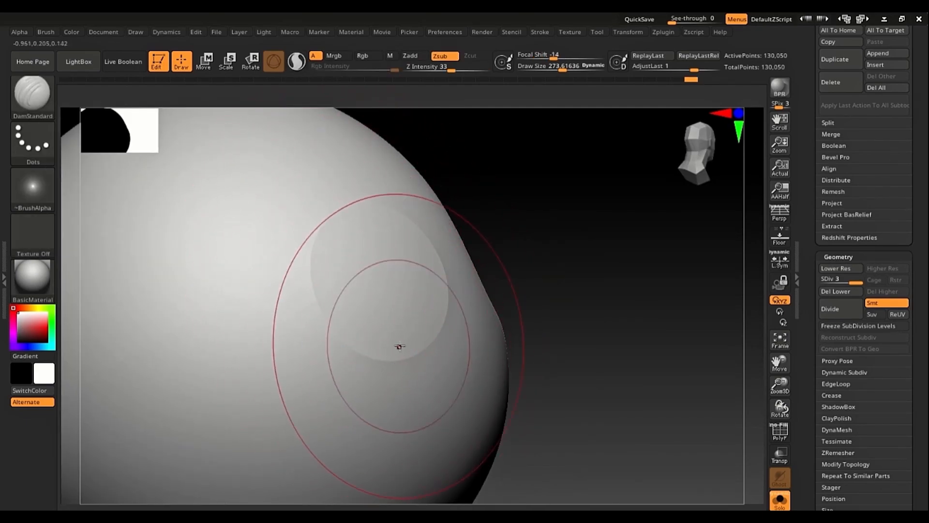
alt+right_drag(364, 307, 439, 291)
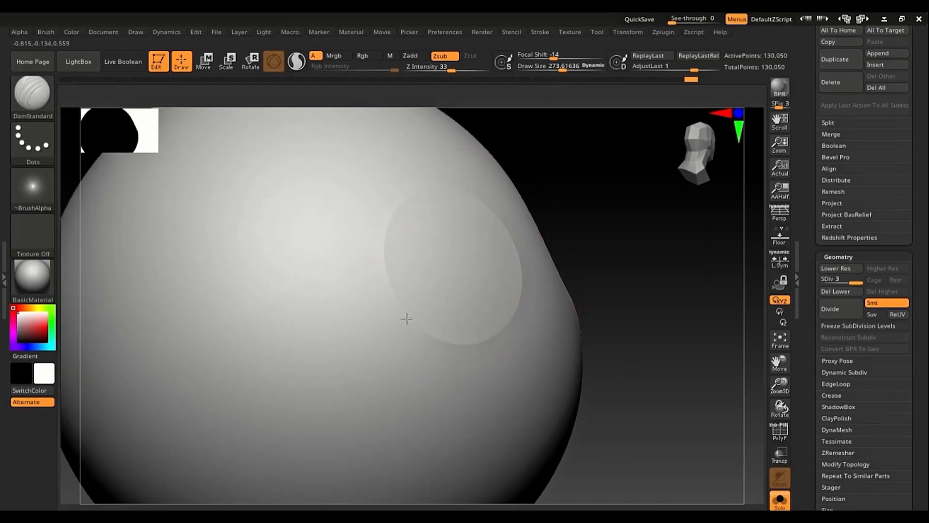
Reduce the Draw Size to about 208 and mask a second round spot beside the first polygroup.
alt+right_drag(407, 317, 514, 292)
key(s)
drag(428, 318, 424, 318)
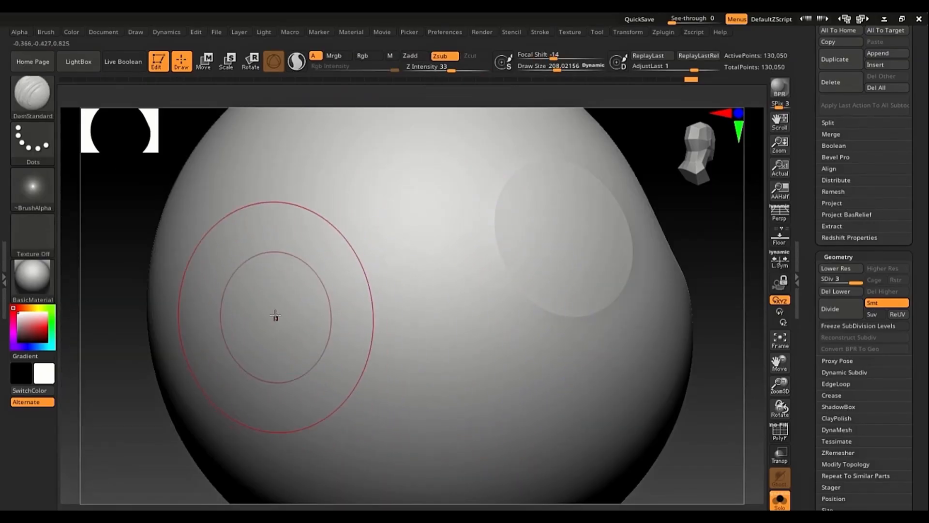
ctrl+drag(301, 307, 302, 328)
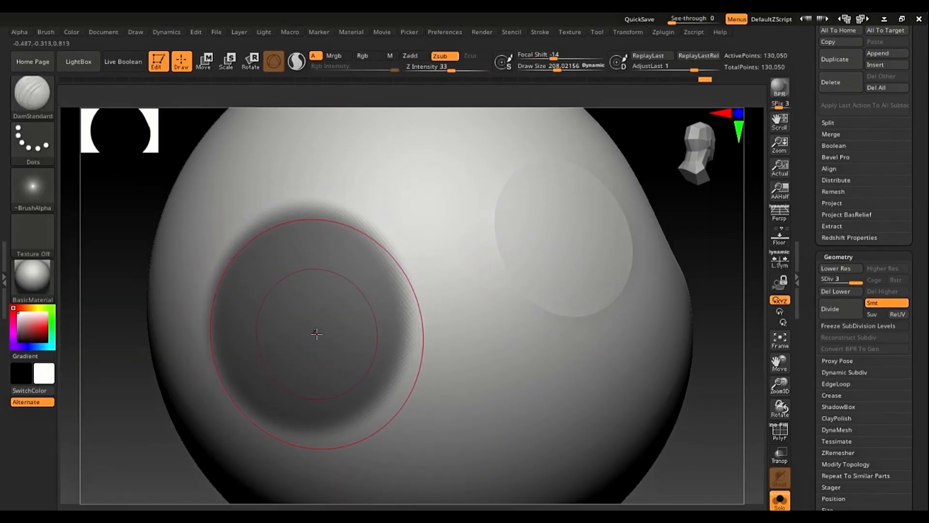
Show the polyframe, convert the second masked spot into its own polygroup and clear the mask.
key(shift+f)
key(ctrl+w)
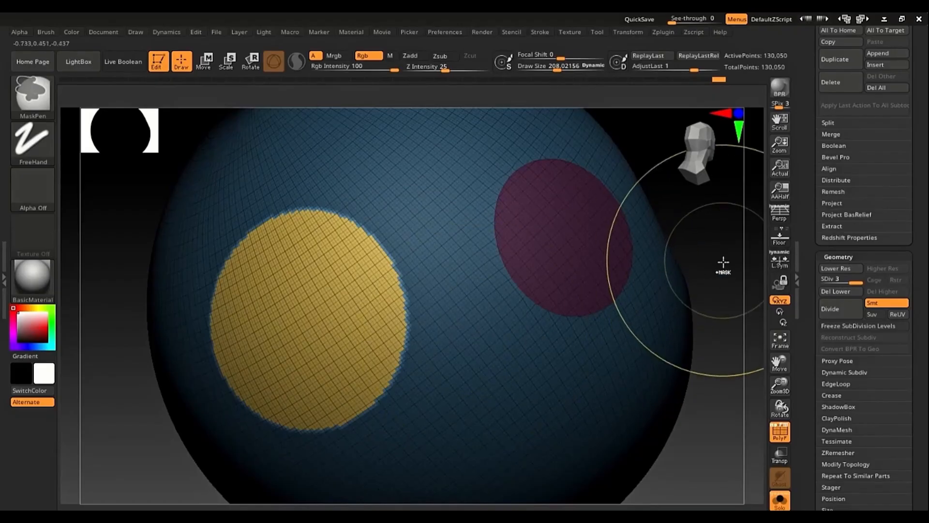
ctrl+drag(721, 264, 711, 271)
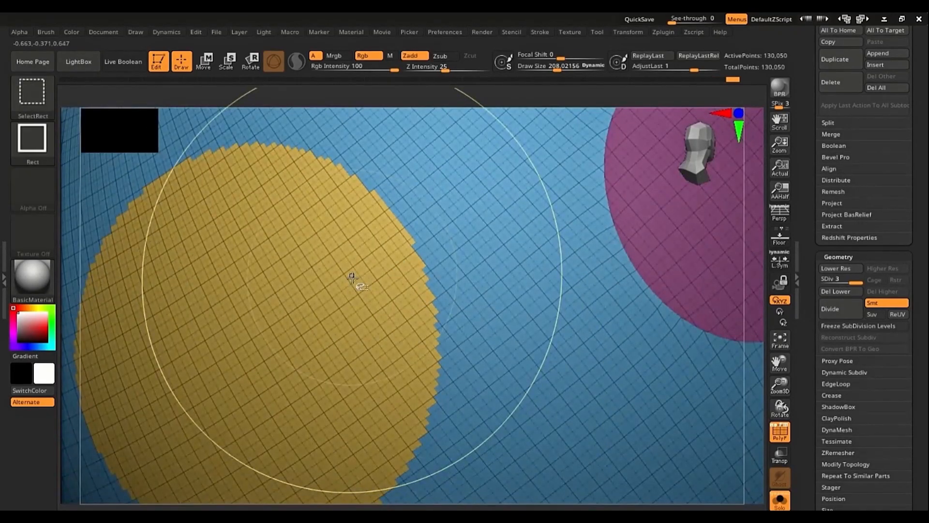
Isolate the second round polygroup to examine its border up close, and restore the whole sphere.
ctrl+shift+click(348, 276)
ctrl+right_drag(391, 269, 423, 326)
key(s)
drag(423, 325, 399, 328)
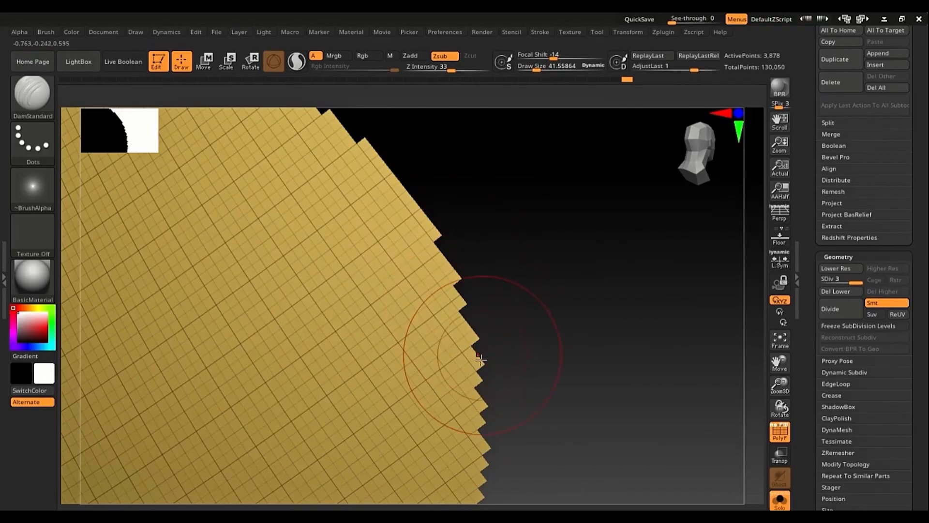
ctrl+right_drag(481, 359, 523, 251)
ctrl+shift+click(523, 251)
Set the Draw Size to about 99 and smooth around the second polygroup's border with the Smooth Groups brush.
key(s)
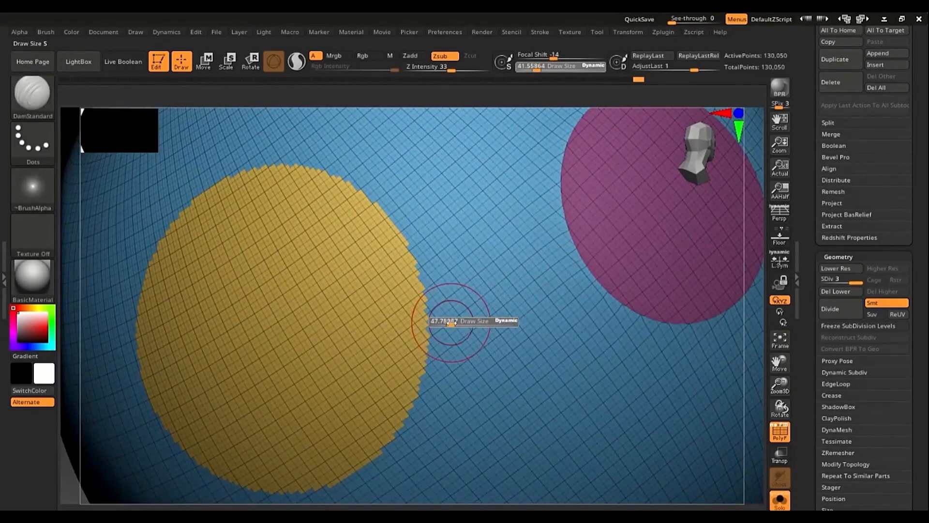
drag(451, 322, 459, 323)
ctrl+right_drag(459, 325, 398, 294)
shift+drag(360, 257, 419, 309)
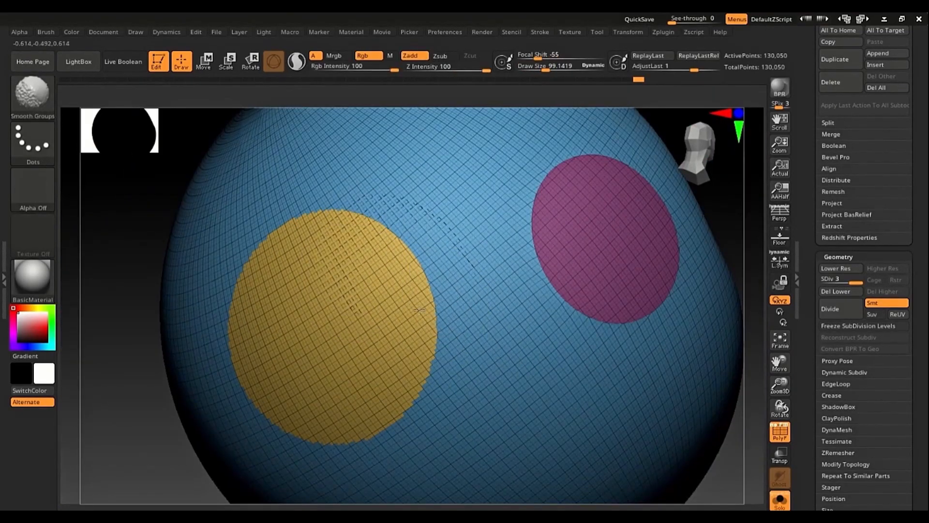
shift+drag(305, 195, 241, 361)
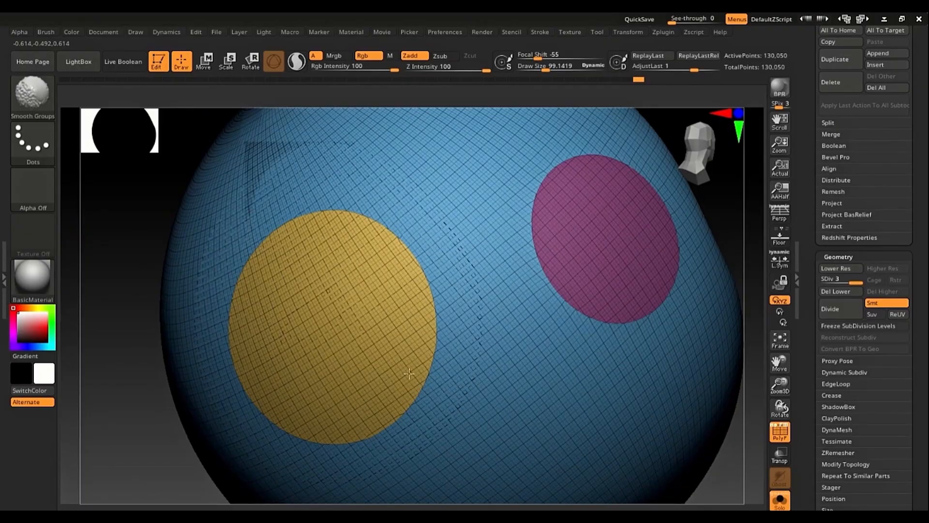
shift+drag(409, 373, 387, 293)
Isolate the second polygroup again to inspect its smoothed border, and bring back the rest of the sphere.
ctrl+shift+click(379, 300)
ctrl+right_drag(406, 271, 431, 314)
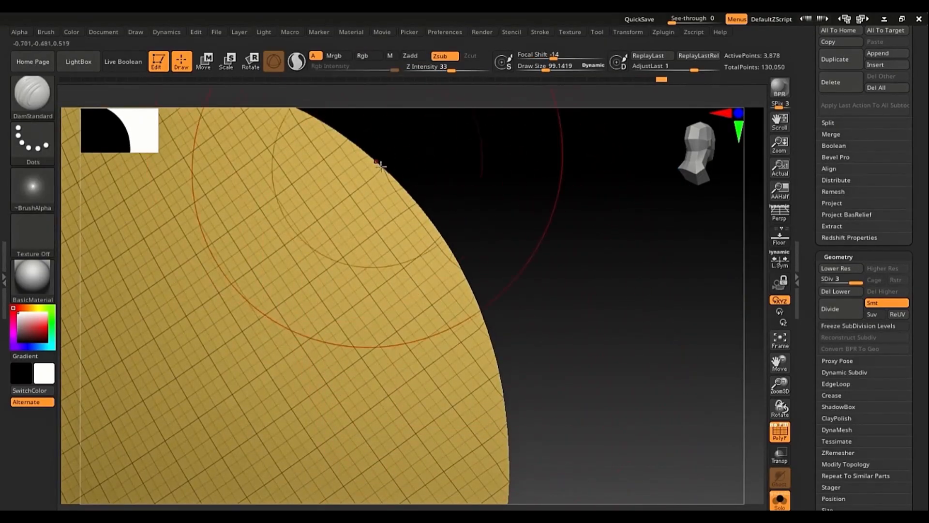
ctrl+right_drag(454, 385, 292, 257)
ctrl+shift+click(525, 304)
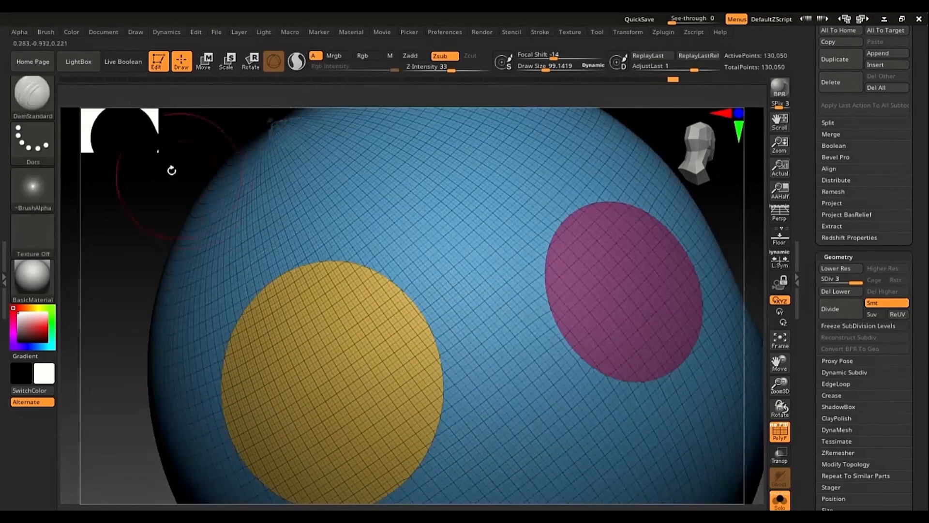
key(shift)
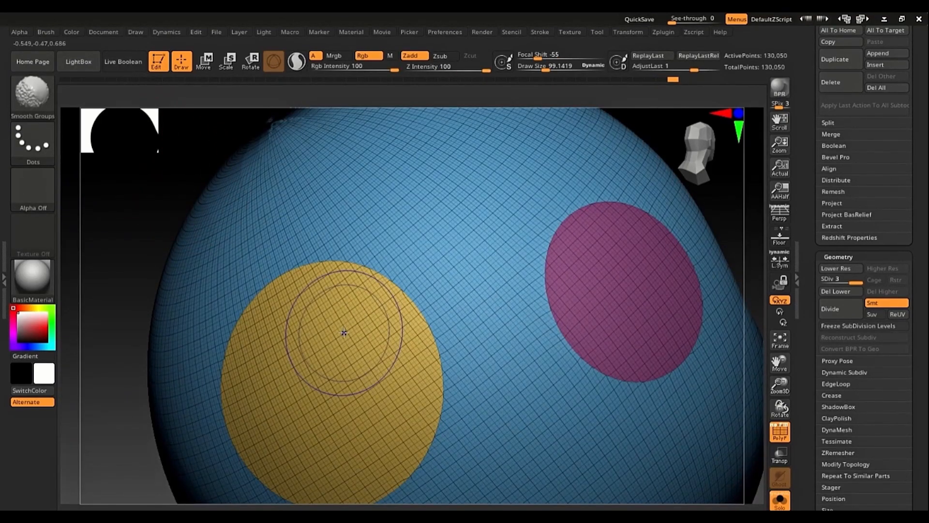